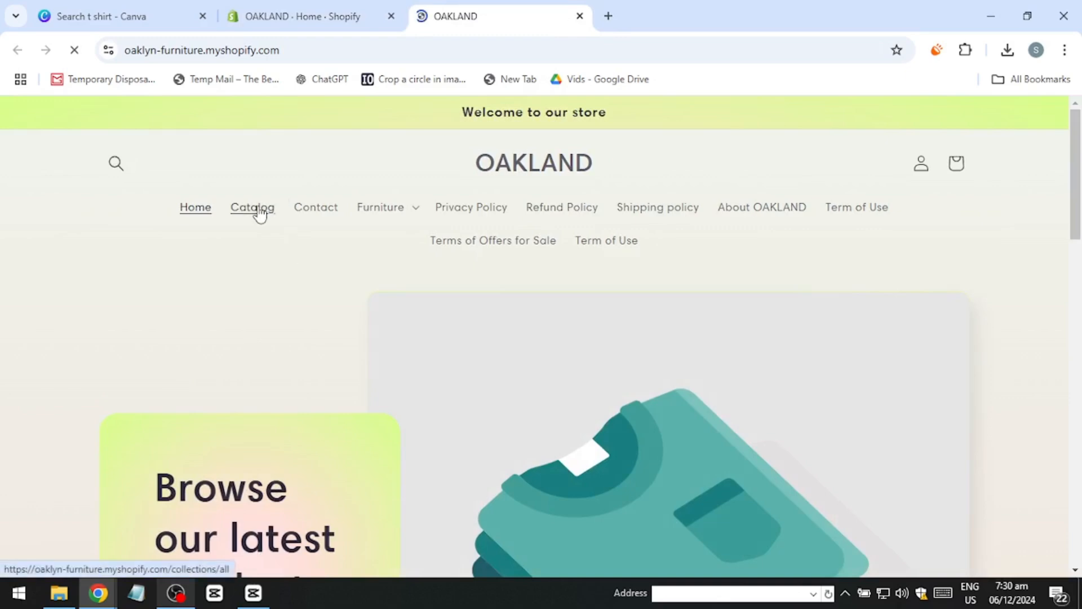
Step: Open the 3 Piece Maple Solid Wood Recessed Wall Shelf (Set of 3) from the storefront and proceed to its checkout
{"action": "scroll", "coordinate": [254, 270], "scroll_direction": "down", "scroll_amount": 12}
{"action": "scroll", "coordinate": [257, 284], "scroll_direction": "down", "scroll_amount": 4}
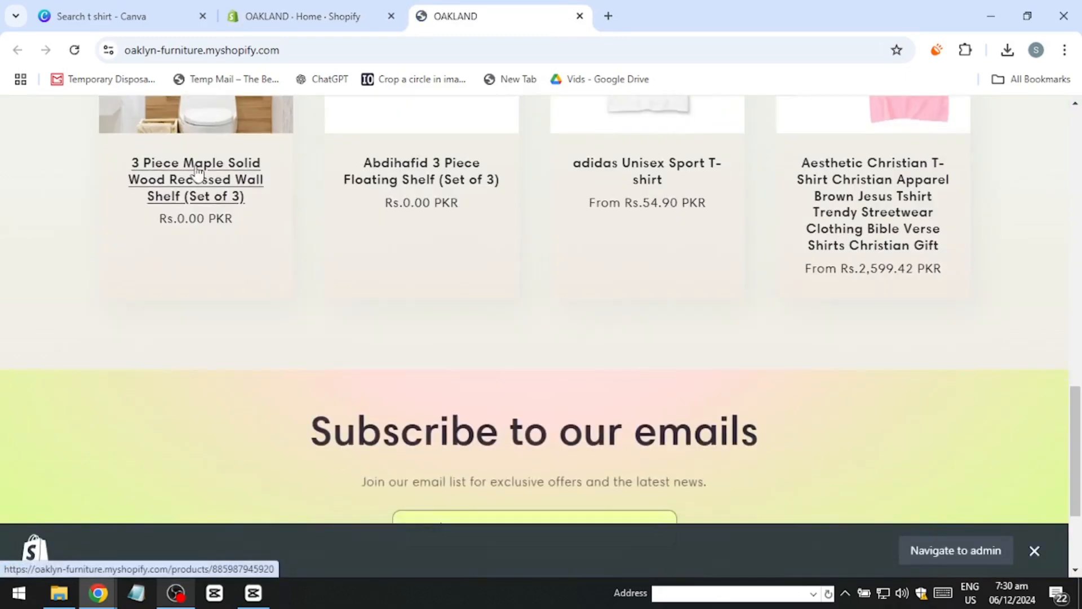
{"action": "left_click", "coordinate": [192, 179]}
{"action": "scroll", "coordinate": [657, 441], "scroll_direction": "down", "scroll_amount": 5}
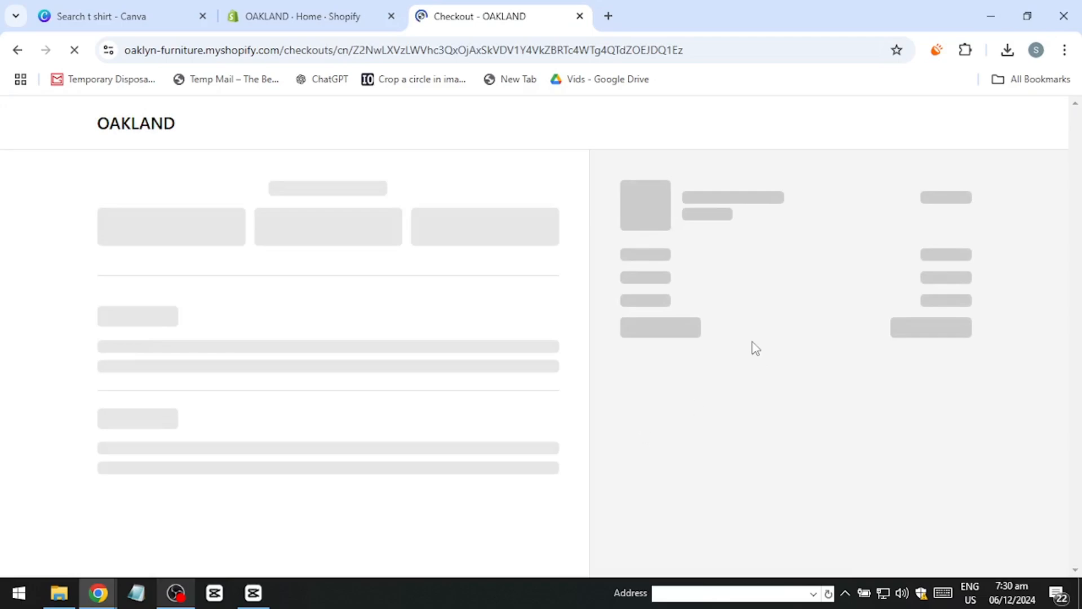
Step: Examine the checkout page's contact, delivery, shipping method, payment and billing address sections
{"action": "scroll", "coordinate": [748, 352], "scroll_direction": "down", "scroll_amount": 10}
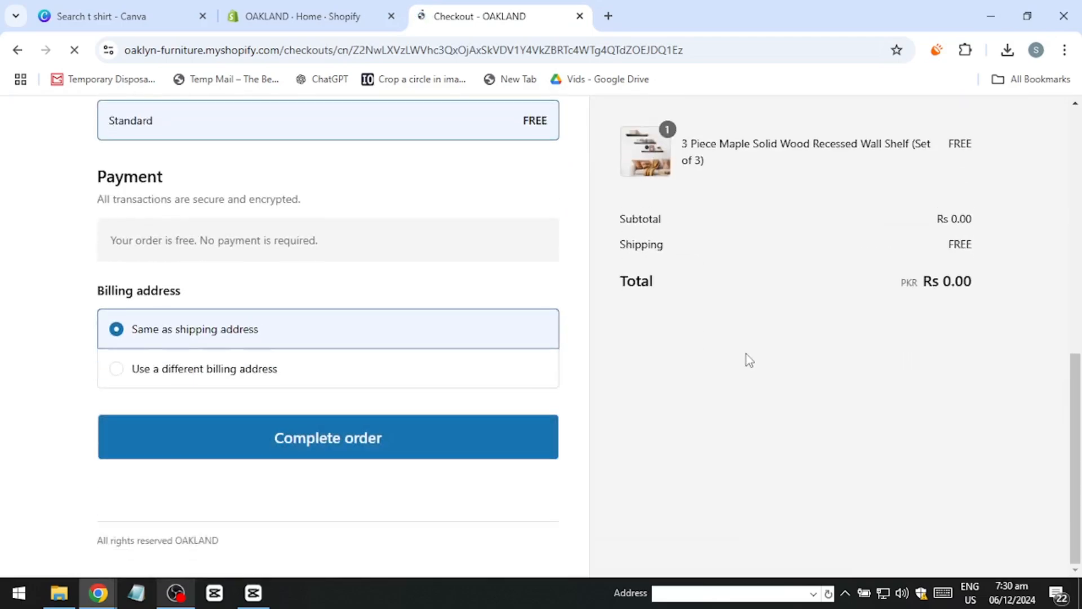
{"action": "scroll", "coordinate": [731, 367], "scroll_direction": "up", "scroll_amount": 10}
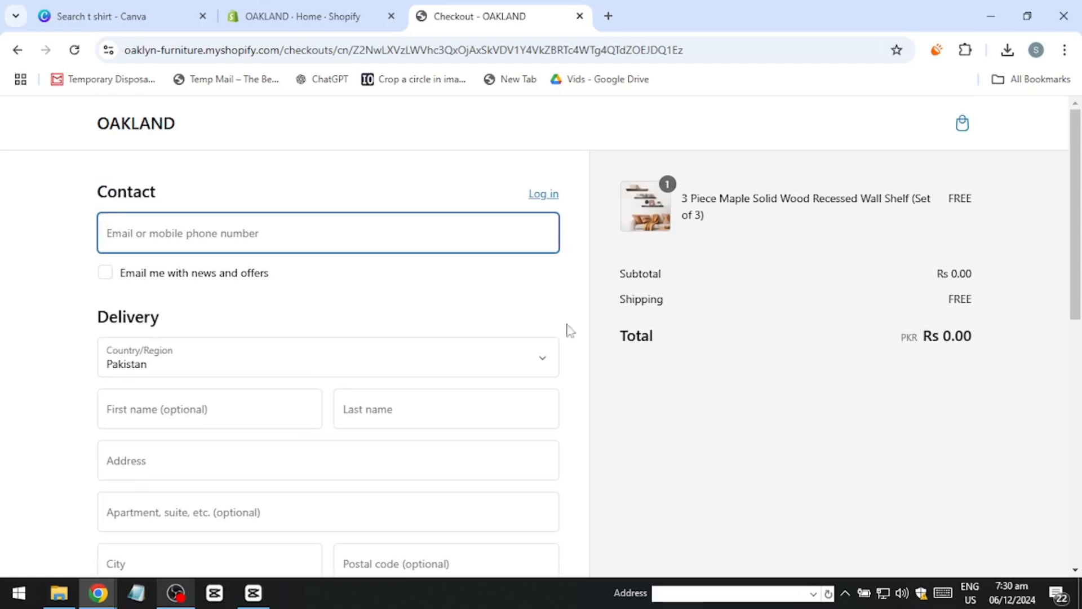
{"action": "scroll", "coordinate": [473, 361], "scroll_direction": "down", "scroll_amount": 6}
{"action": "scroll", "coordinate": [473, 365], "scroll_direction": "down", "scroll_amount": 4}
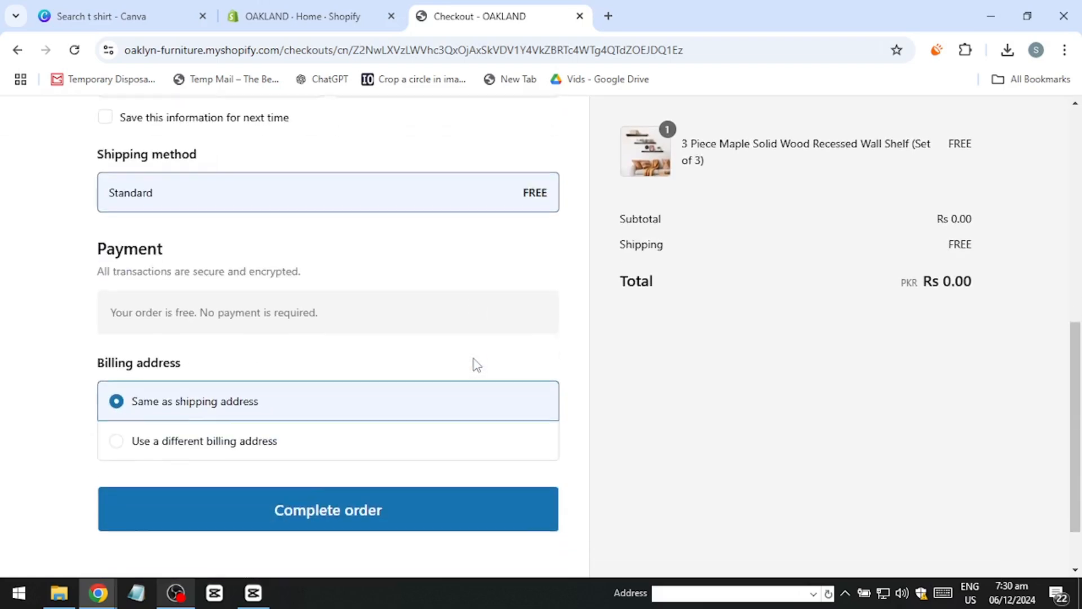
{"action": "scroll", "coordinate": [474, 365], "scroll_direction": "up", "scroll_amount": 4}
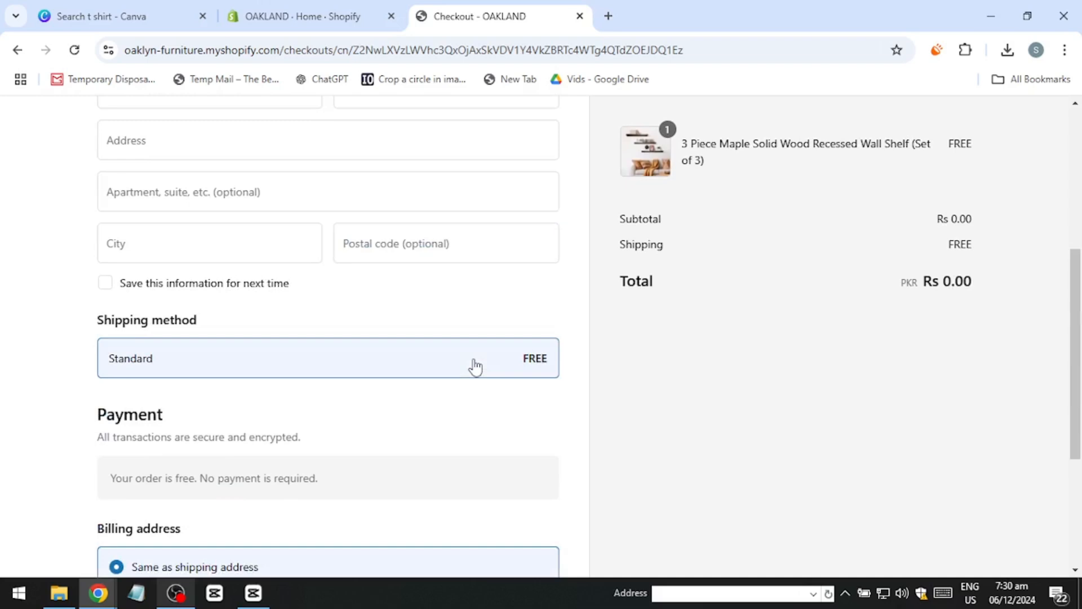
{"action": "scroll", "coordinate": [475, 367], "scroll_direction": "up", "scroll_amount": 4}
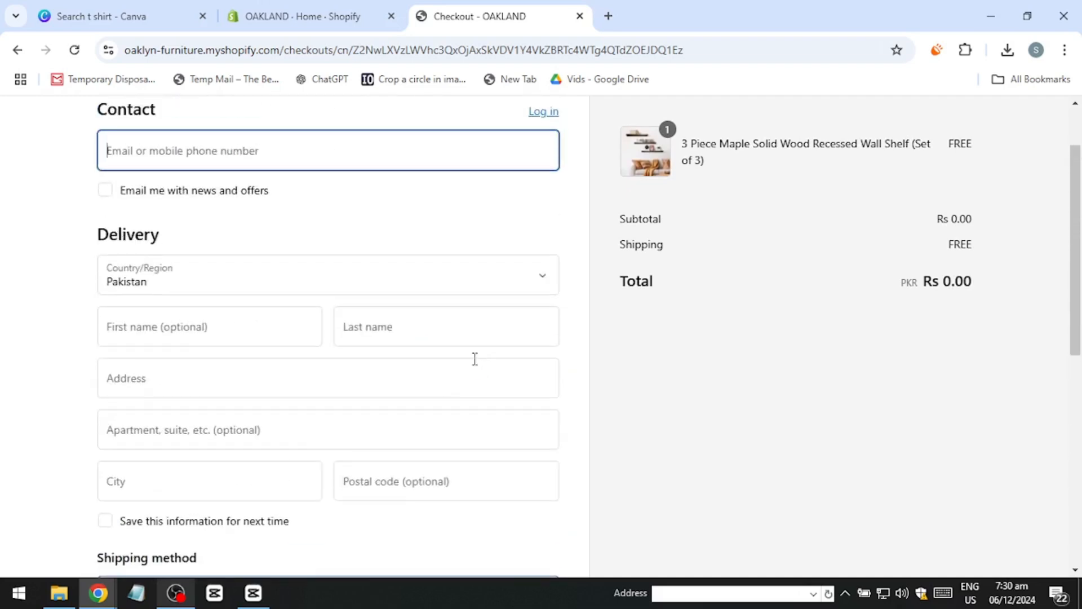
Step: Switch to the store's Shopify admin and open the checkout settings
{"action": "left_click", "coordinate": [304, 18]}
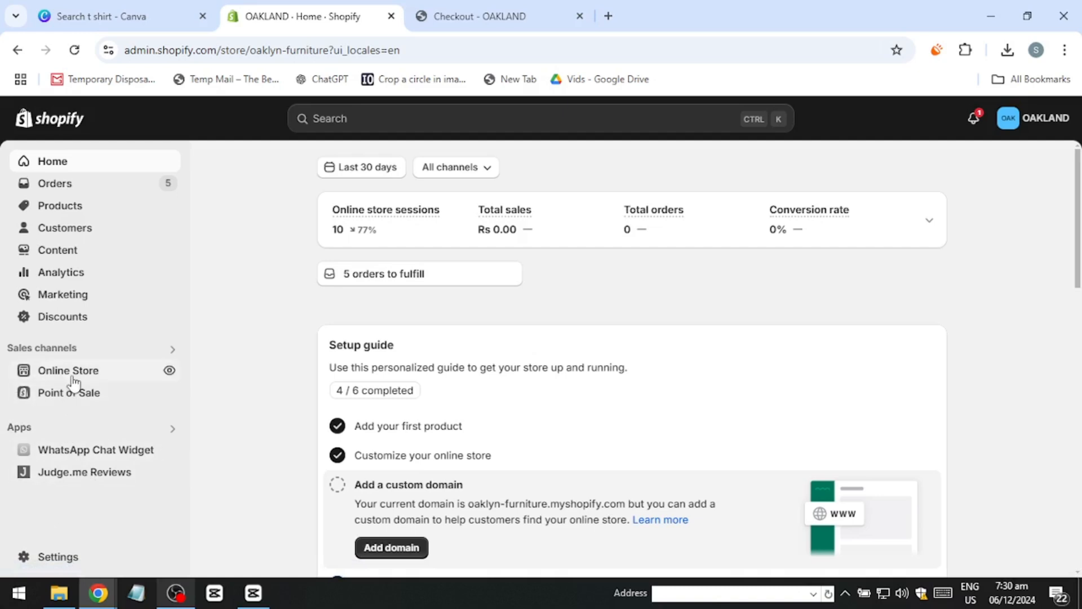
{"action": "left_click", "coordinate": [58, 556]}
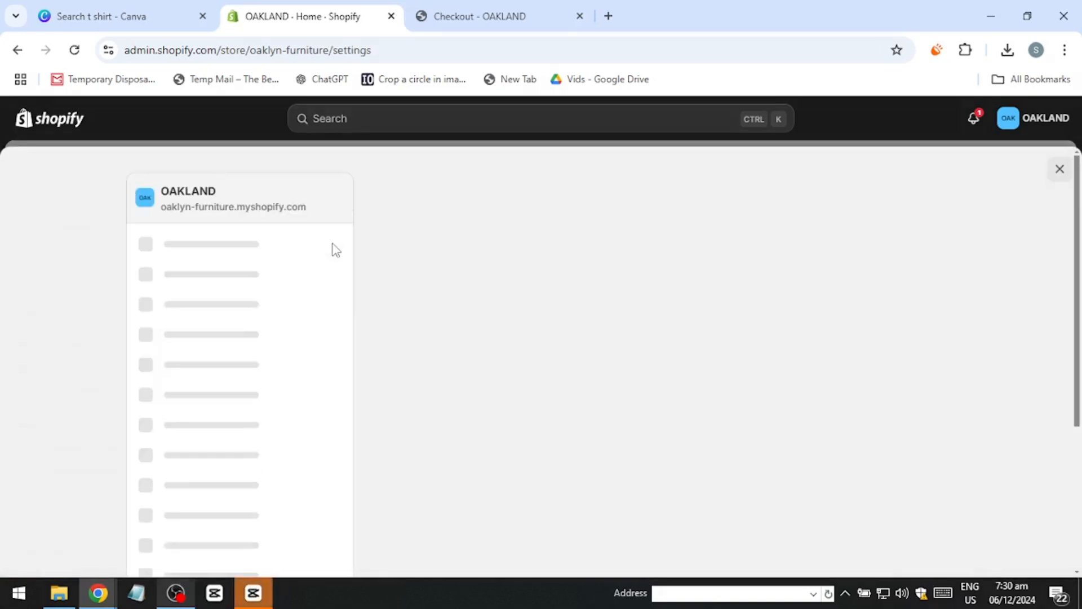
{"action": "left_click", "coordinate": [189, 375]}
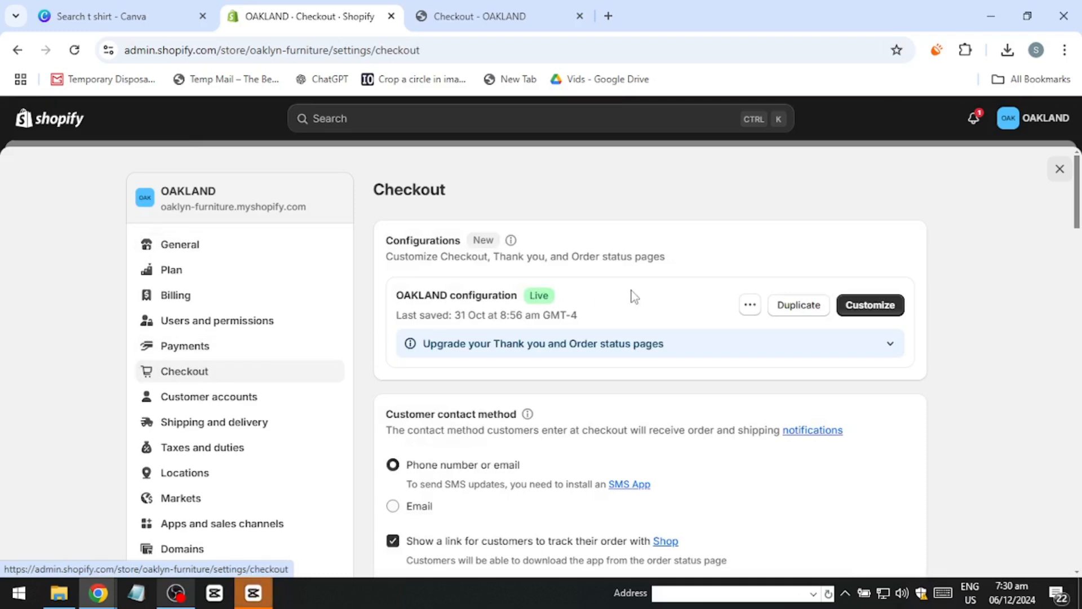
Step: Open the live OAKLAND configuration for customization in the checkout editor
{"action": "scroll", "coordinate": [524, 296], "scroll_direction": "down", "scroll_amount": 2}
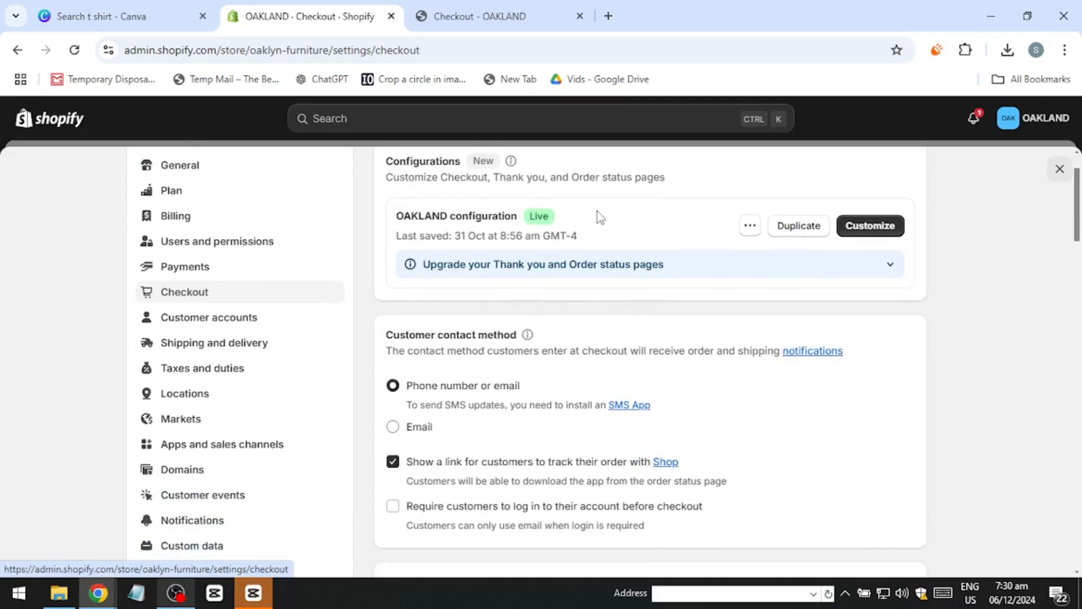
{"action": "scroll", "coordinate": [599, 217], "scroll_direction": "up", "scroll_amount": 2}
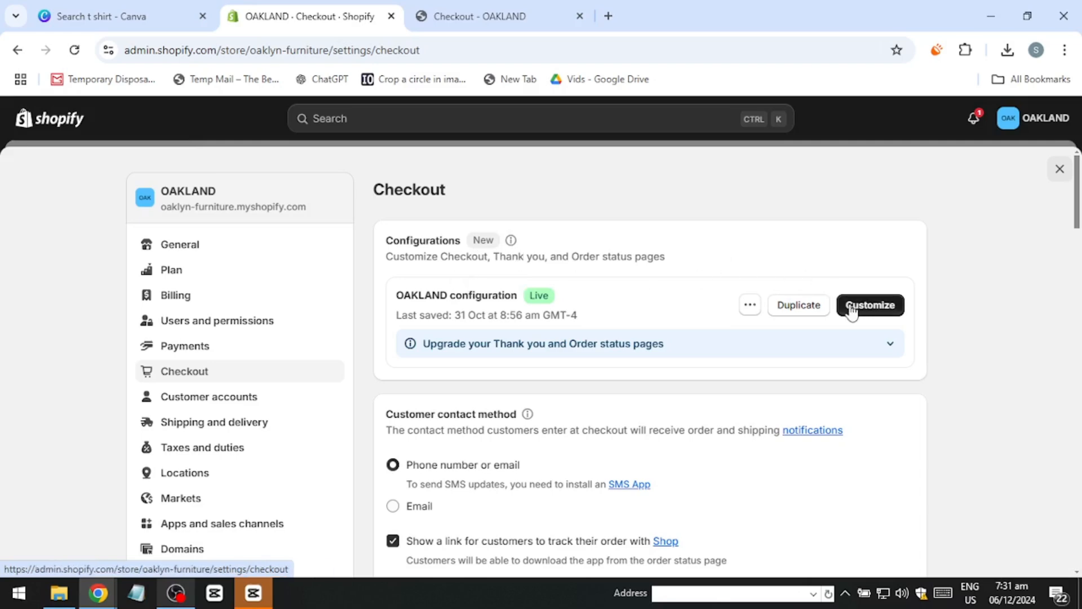
{"action": "scroll", "coordinate": [457, 425], "scroll_direction": "down", "scroll_amount": 8}
{"action": "scroll", "coordinate": [730, 277], "scroll_direction": "up", "scroll_amount": 8}
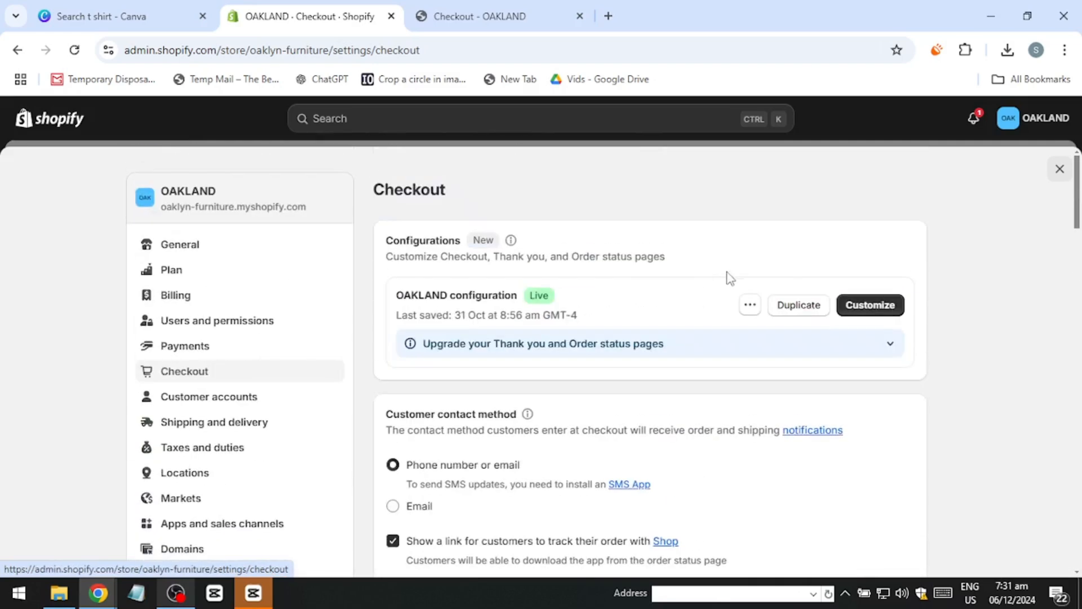
{"action": "left_click", "coordinate": [868, 304]}
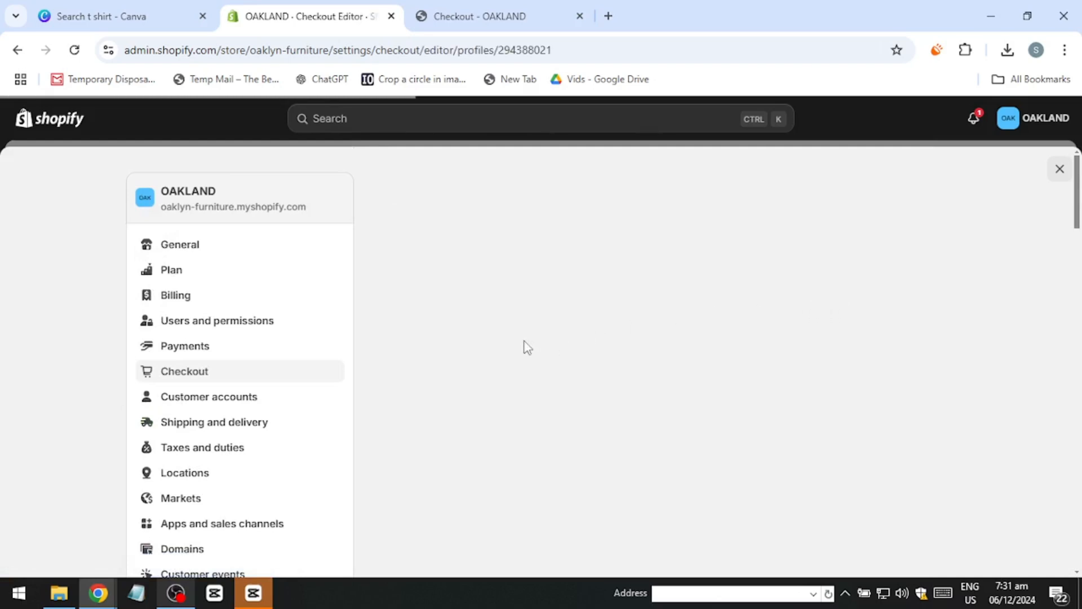
Step: Set the Background 1 color to #816A6A in the checkout style settings
{"action": "scroll", "coordinate": [163, 485], "scroll_direction": "down", "scroll_amount": 5}
{"action": "scroll", "coordinate": [149, 484], "scroll_direction": "down", "scroll_amount": 4}
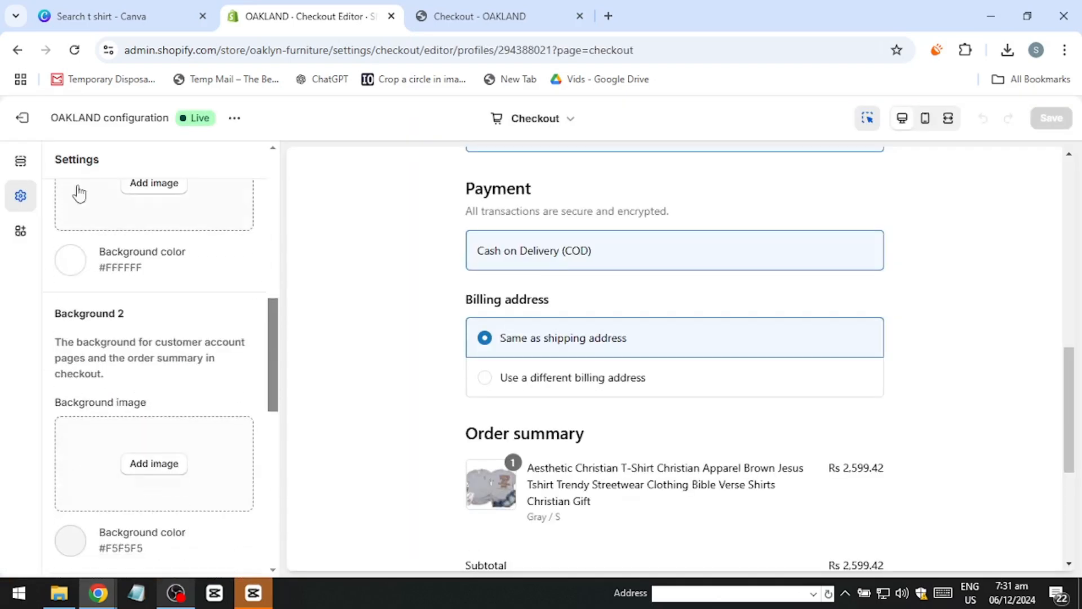
{"action": "left_click", "coordinate": [71, 260]}
{"action": "left_click", "coordinate": [106, 332]}
{"action": "mouse_move", "coordinate": [108, 341]}
{"action": "left_mouse_down"}
{"action": "mouse_move", "coordinate": [90, 387]}
{"action": "mouse_move", "coordinate": [109, 411]}
{"action": "mouse_move", "coordinate": [100, 356]}
{"action": "left_mouse_up"}
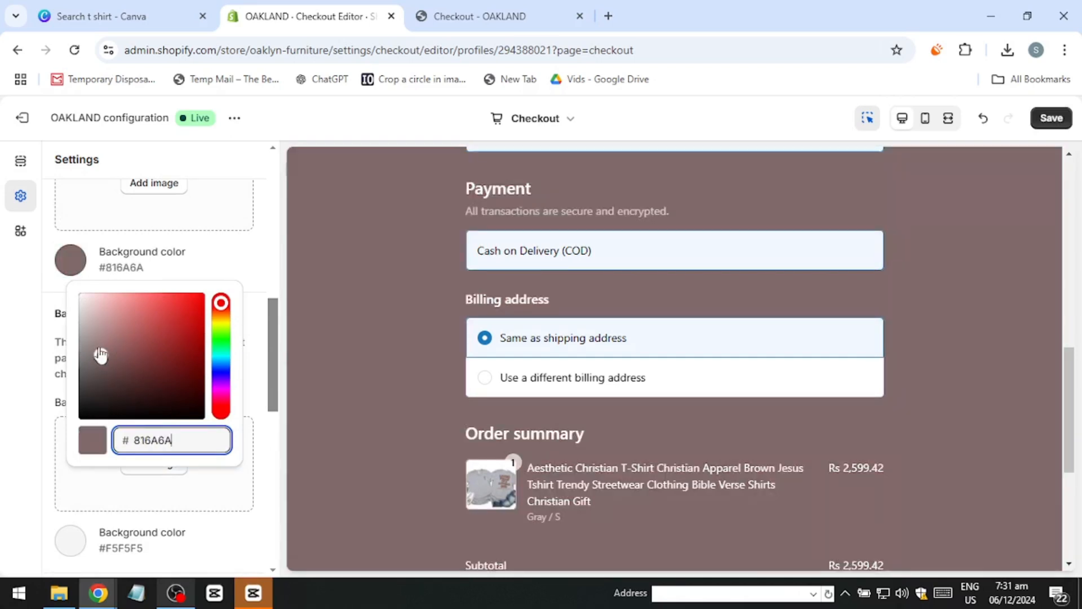
{"action": "left_click", "coordinate": [239, 272]}
Step: Set the Background 2 color to #B93535 for the order summary and customer account pages
{"action": "scroll", "coordinate": [97, 442], "scroll_direction": "down", "scroll_amount": 1}
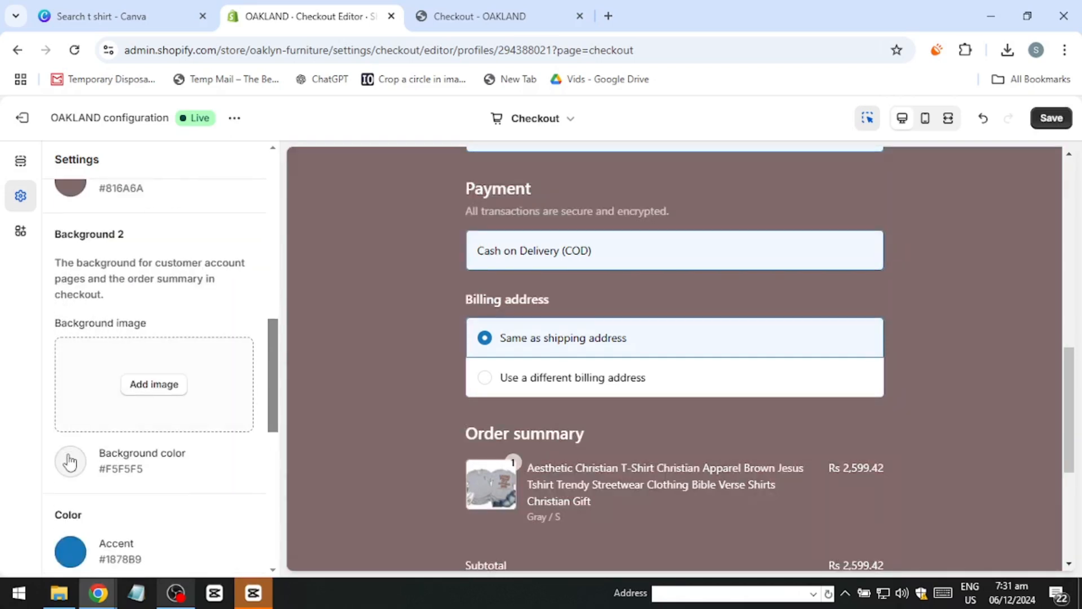
{"action": "left_click", "coordinate": [70, 462]}
{"action": "left_click_drag", "start_coordinate": [121, 361], "coordinate": [177, 297]}
{"action": "scroll", "coordinate": [177, 297], "scroll_direction": "up", "scroll_amount": 5}
{"action": "left_click", "coordinate": [266, 403]}
{"action": "scroll", "coordinate": [141, 437], "scroll_direction": "up", "scroll_amount": 5}
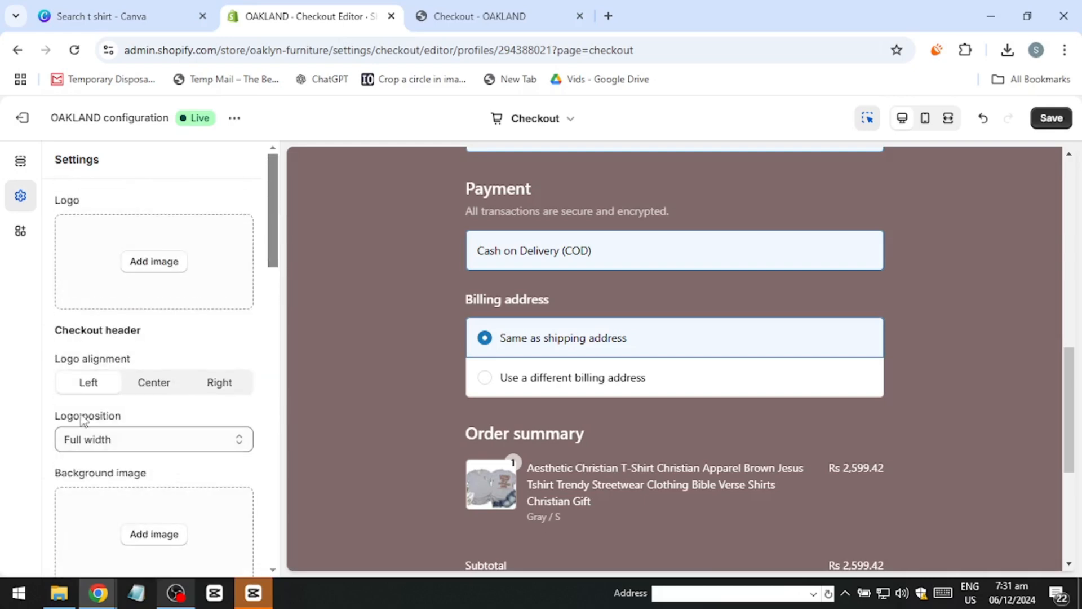
{"action": "scroll", "coordinate": [82, 280], "scroll_direction": "down", "scroll_amount": 8}
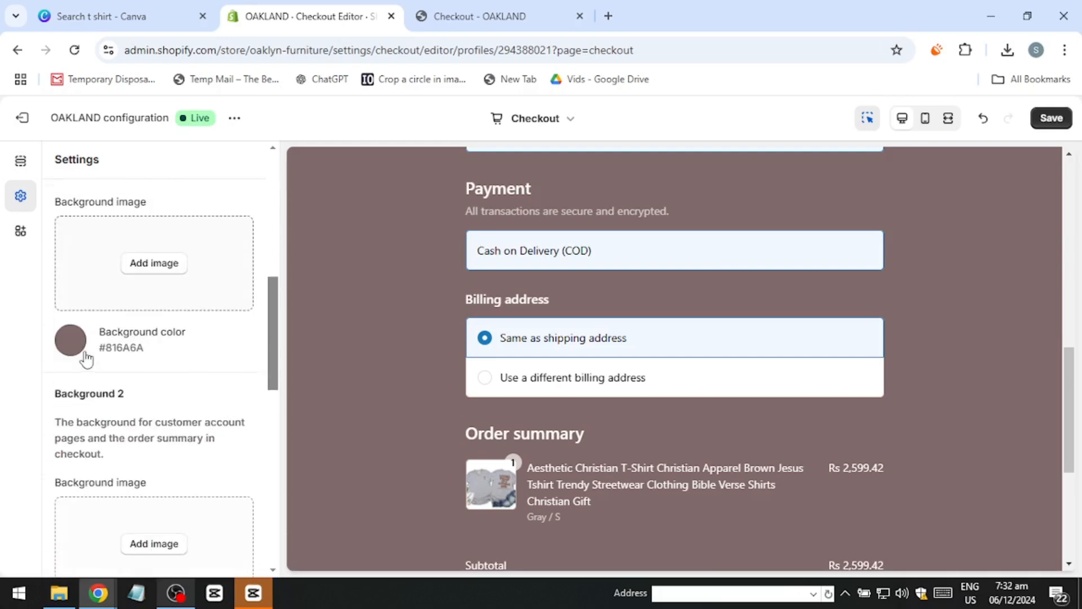
{"action": "left_click", "coordinate": [70, 234]}
{"action": "left_click", "coordinate": [217, 254]}
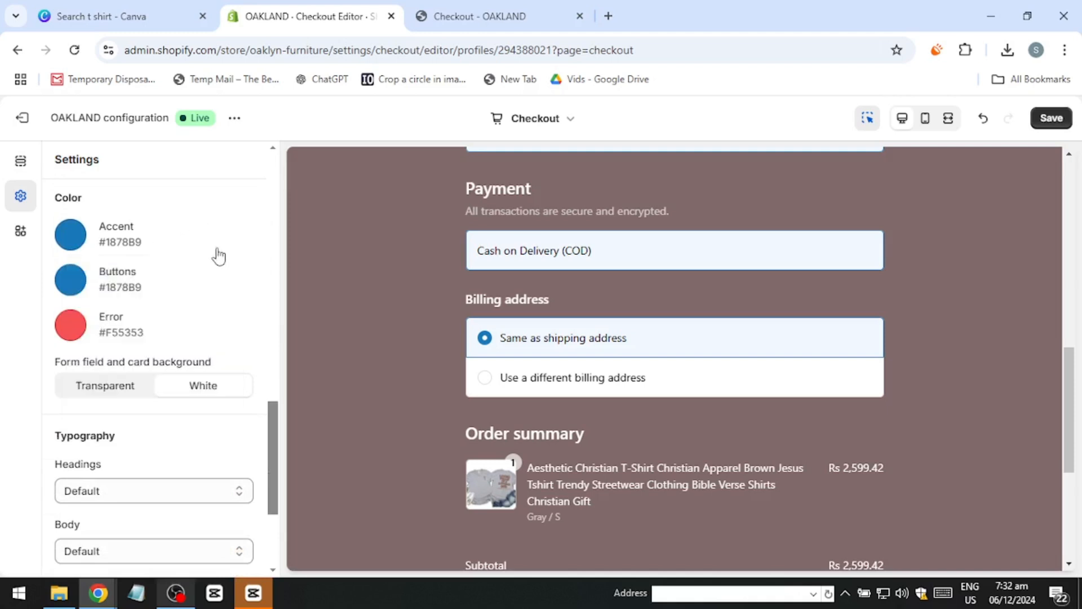
Step: Try Dela Gothic One as the headings font, then choose Courier New instead
{"action": "scroll", "coordinate": [126, 362], "scroll_direction": "down", "scroll_amount": 3}
{"action": "scroll", "coordinate": [109, 402], "scroll_direction": "down", "scroll_amount": 1}
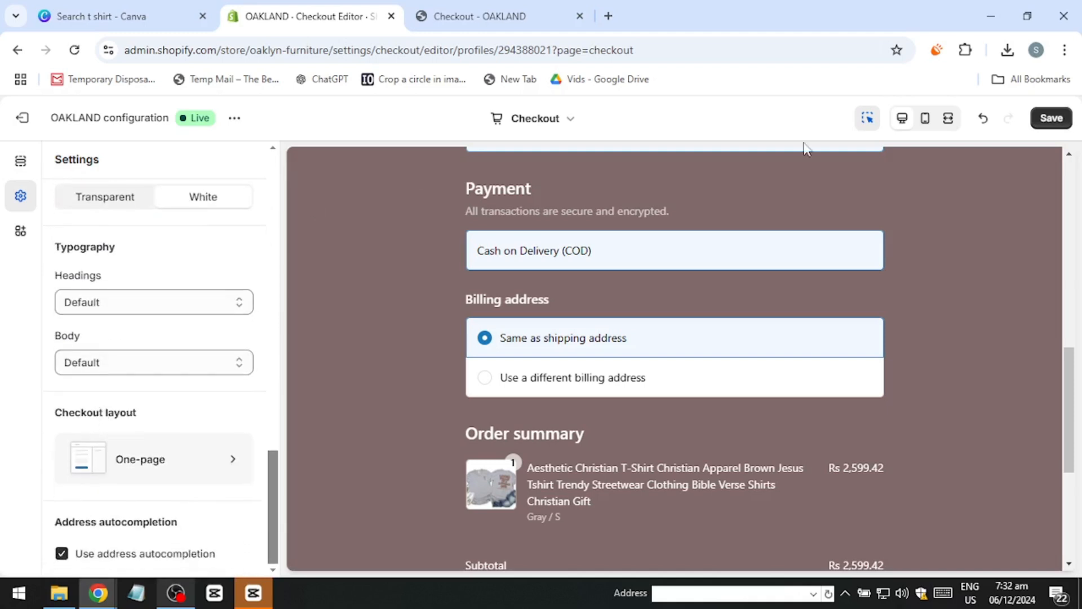
{"action": "left_click", "coordinate": [113, 299]}
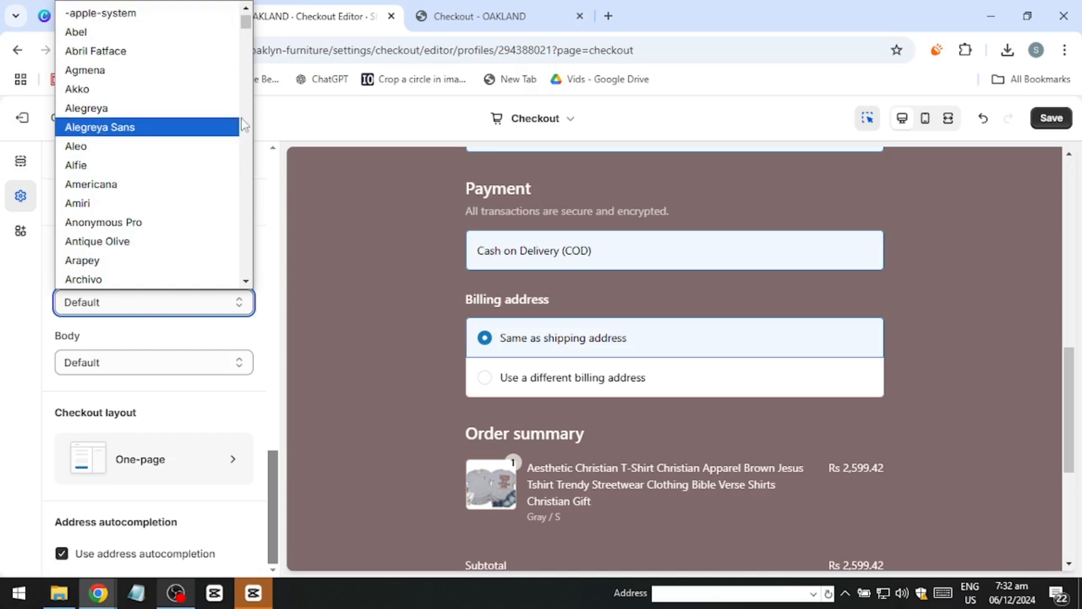
{"action": "scroll", "coordinate": [141, 129], "scroll_direction": "down", "scroll_amount": 15}
{"action": "left_click", "coordinate": [161, 138]}
{"action": "left_click", "coordinate": [125, 302]}
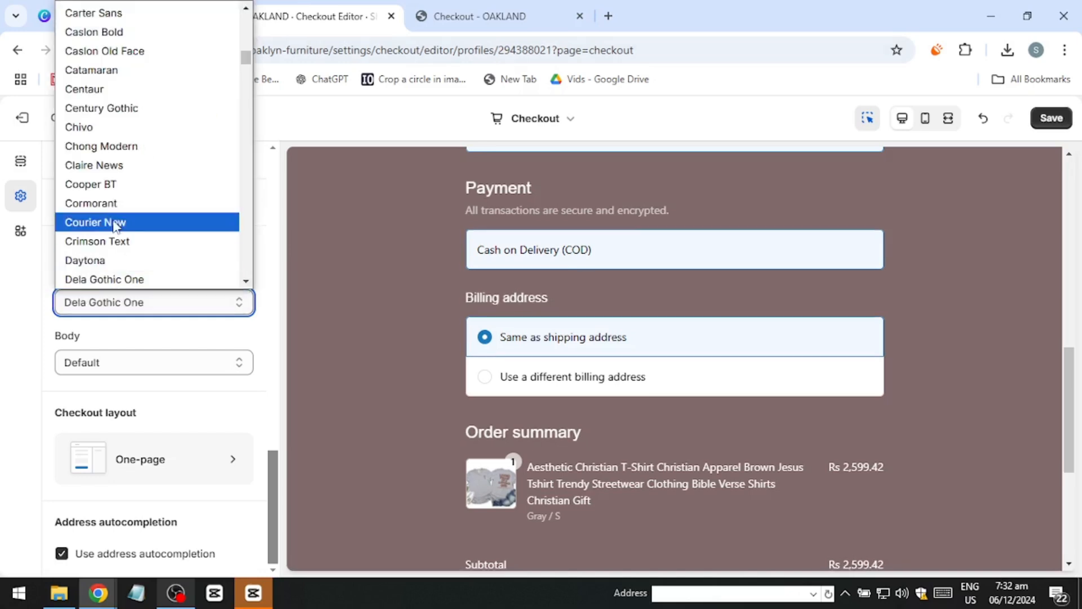
{"action": "left_click", "coordinate": [116, 221]}
Step: Try Anonymous Pro among other body fonts, and settle on Alegreya
{"action": "left_click", "coordinate": [60, 364]}
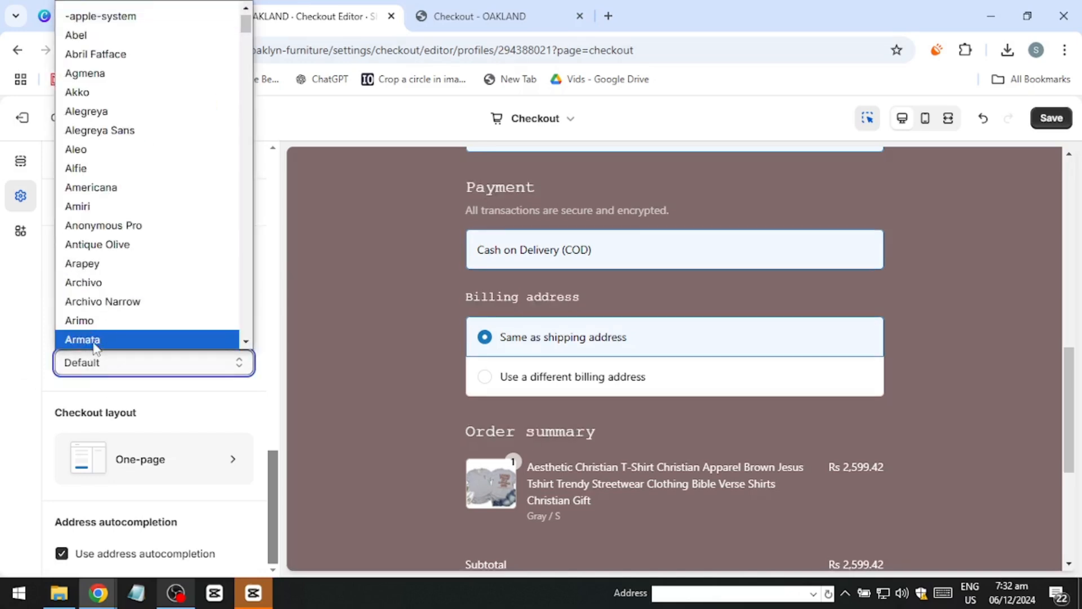
{"action": "left_click", "coordinate": [94, 339]}
{"action": "left_click", "coordinate": [85, 362]}
{"action": "left_click", "coordinate": [60, 238]}
{"action": "left_click", "coordinate": [118, 361]}
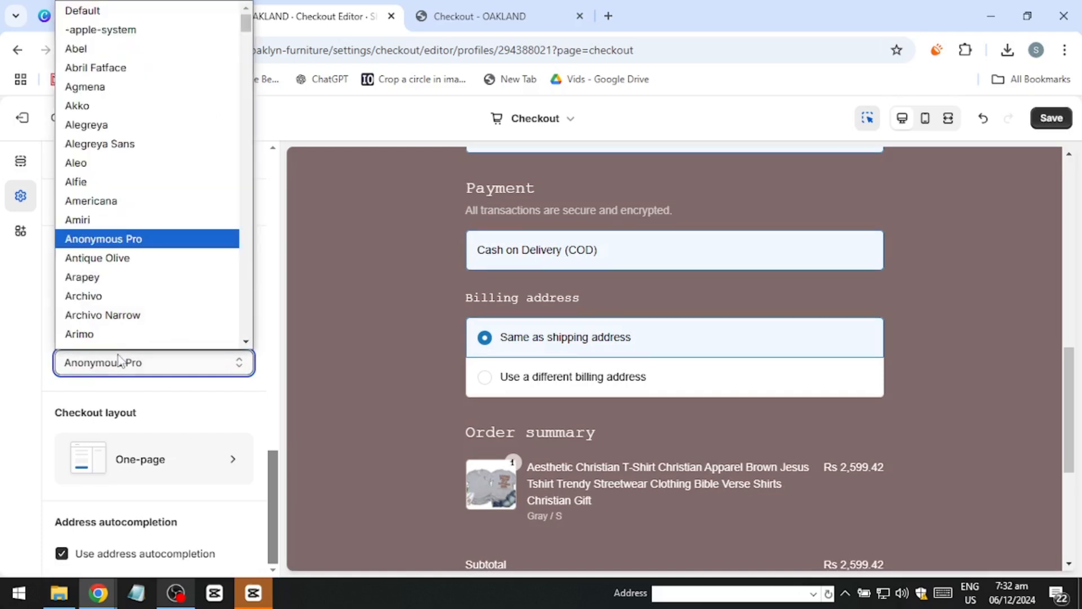
{"action": "left_click", "coordinate": [87, 125]}
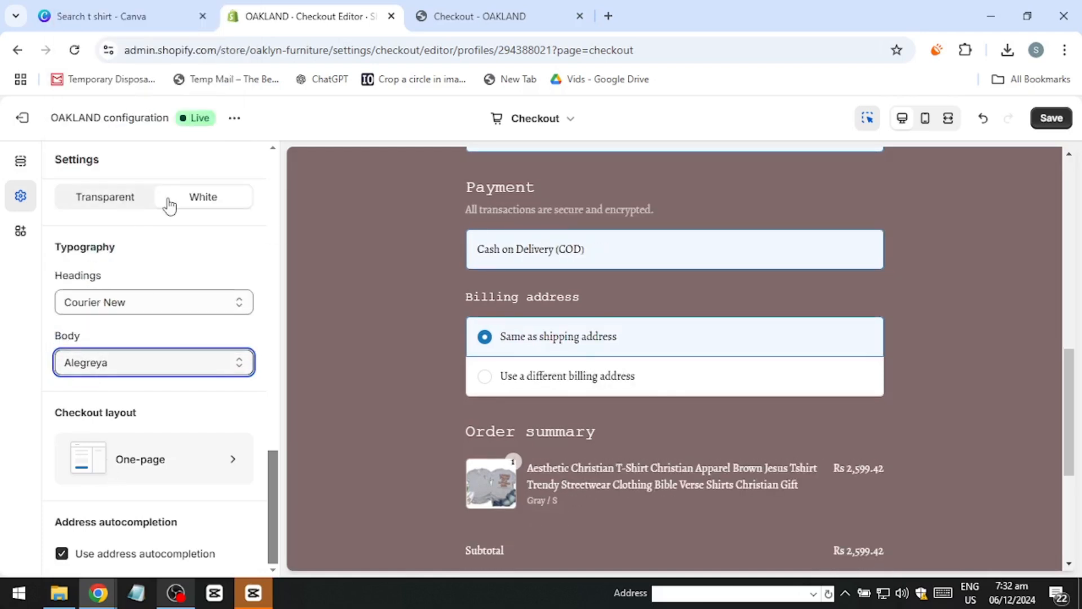
Step: Review the checkout style settings from the logo and header options down to the colors and typography
{"action": "scroll", "coordinate": [71, 488], "scroll_direction": "up", "scroll_amount": 5}
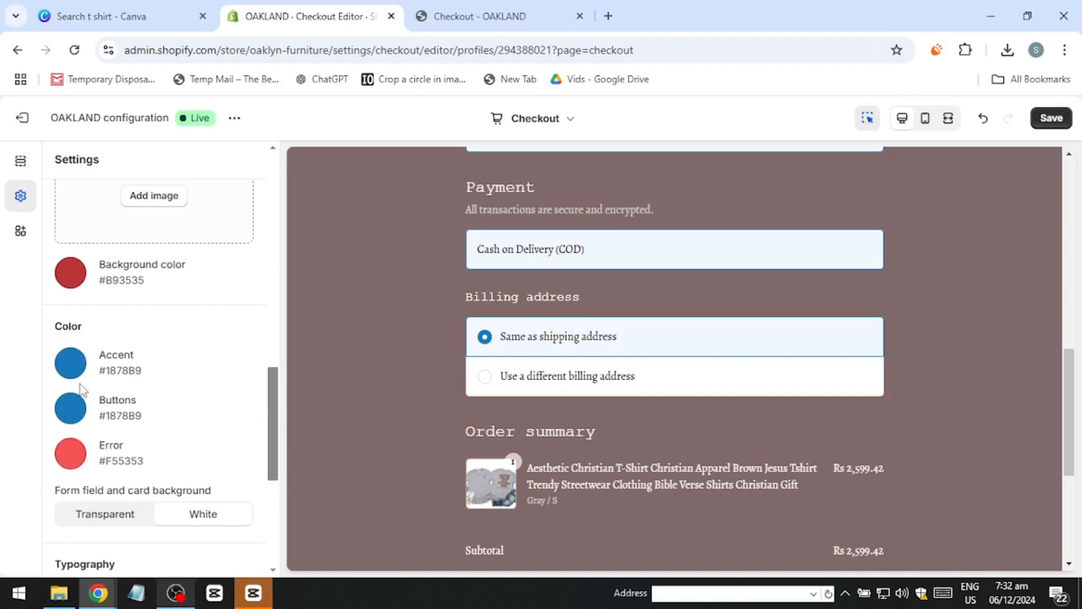
{"action": "scroll", "coordinate": [111, 357], "scroll_direction": "up", "scroll_amount": 5}
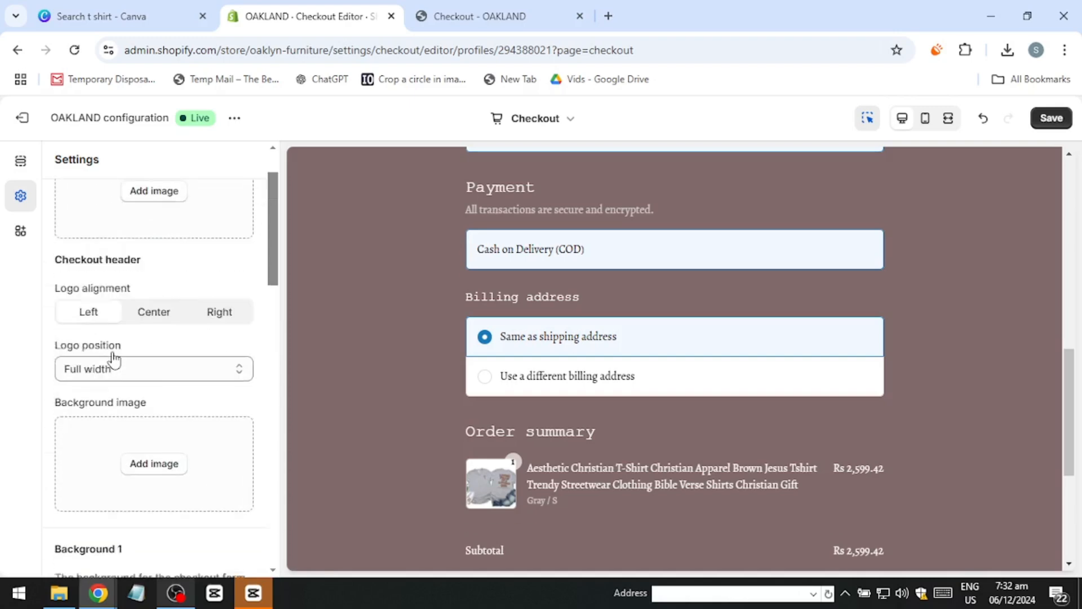
{"action": "left_click", "coordinate": [20, 231]}
{"action": "left_click", "coordinate": [20, 196]}
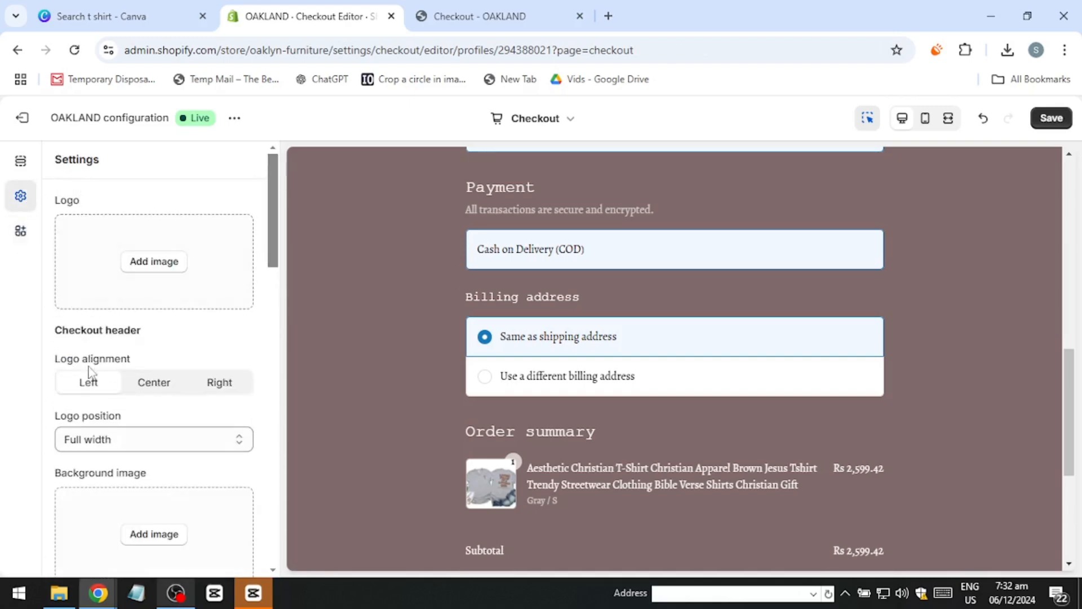
{"action": "scroll", "coordinate": [87, 369], "scroll_direction": "down", "scroll_amount": 4}
{"action": "scroll", "coordinate": [91, 378], "scroll_direction": "down", "scroll_amount": 10}
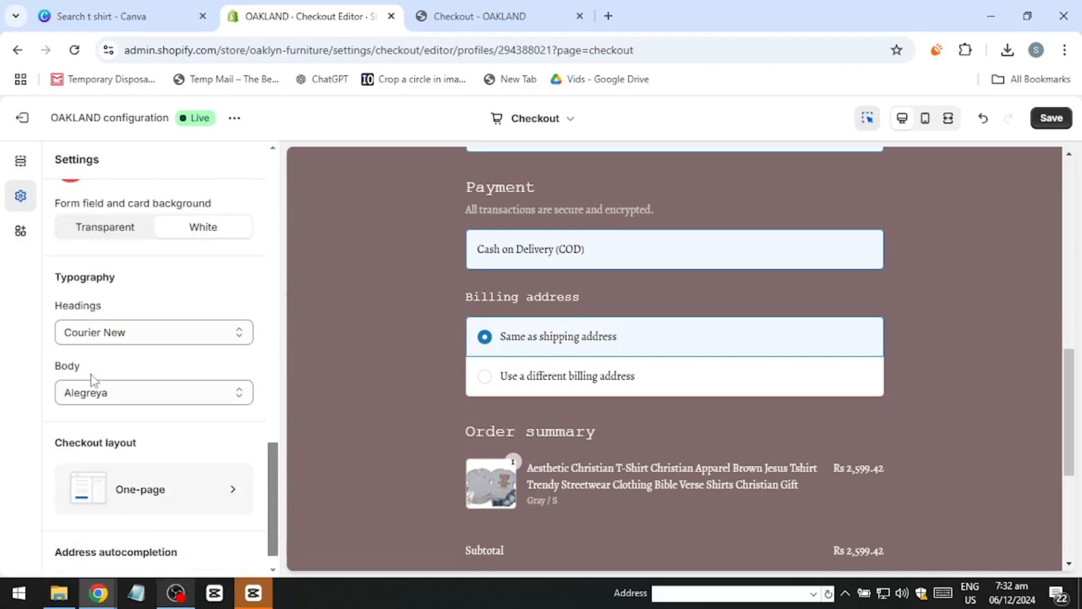
Step: Browse the available app blocks and add the Judge.me Referrals Widget to the Thank you page
{"action": "left_click", "coordinate": [20, 230]}
{"action": "scroll", "coordinate": [149, 355], "scroll_direction": "down", "scroll_amount": 1}
{"action": "scroll", "coordinate": [148, 355], "scroll_direction": "down", "scroll_amount": 2}
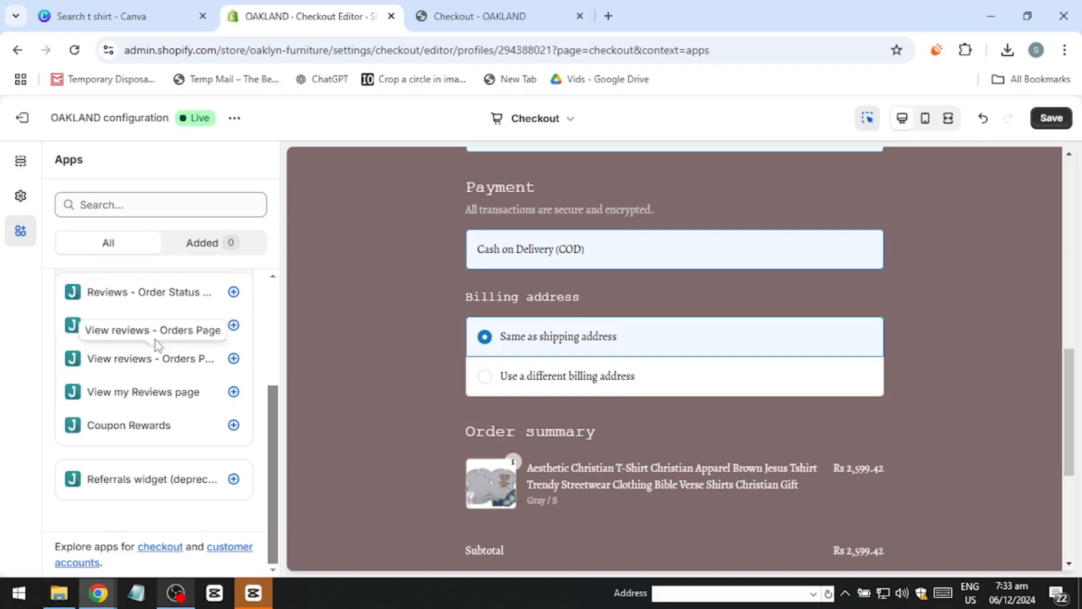
{"action": "scroll", "coordinate": [155, 340], "scroll_direction": "up", "scroll_amount": 3}
{"action": "left_click", "coordinate": [183, 248]}
{"action": "left_click", "coordinate": [127, 242]}
{"action": "left_click", "coordinate": [233, 352]}
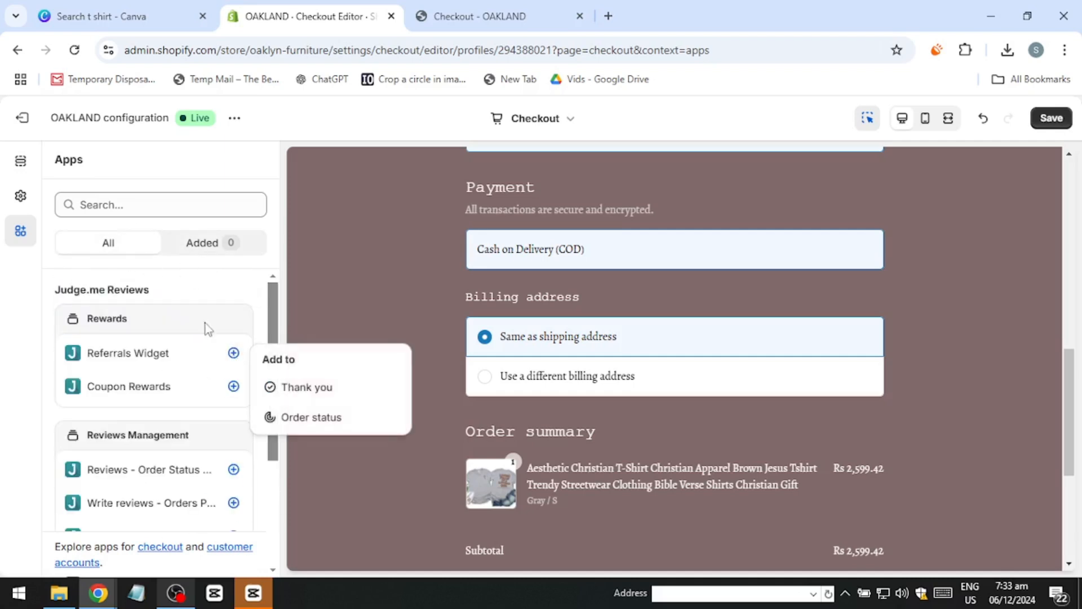
{"action": "left_click", "coordinate": [294, 389]}
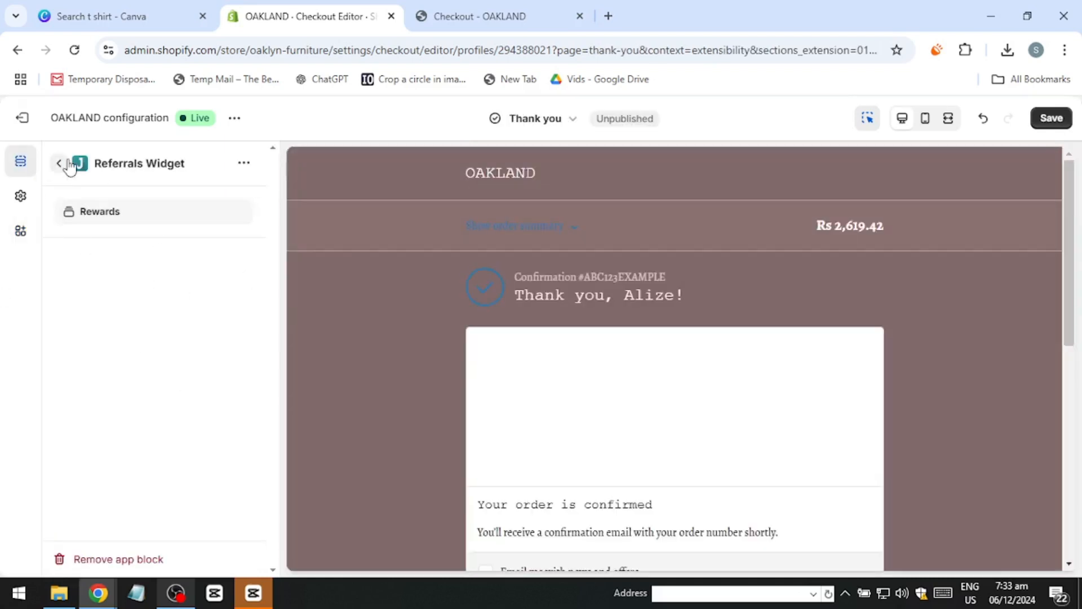
{"action": "left_click", "coordinate": [59, 164]}
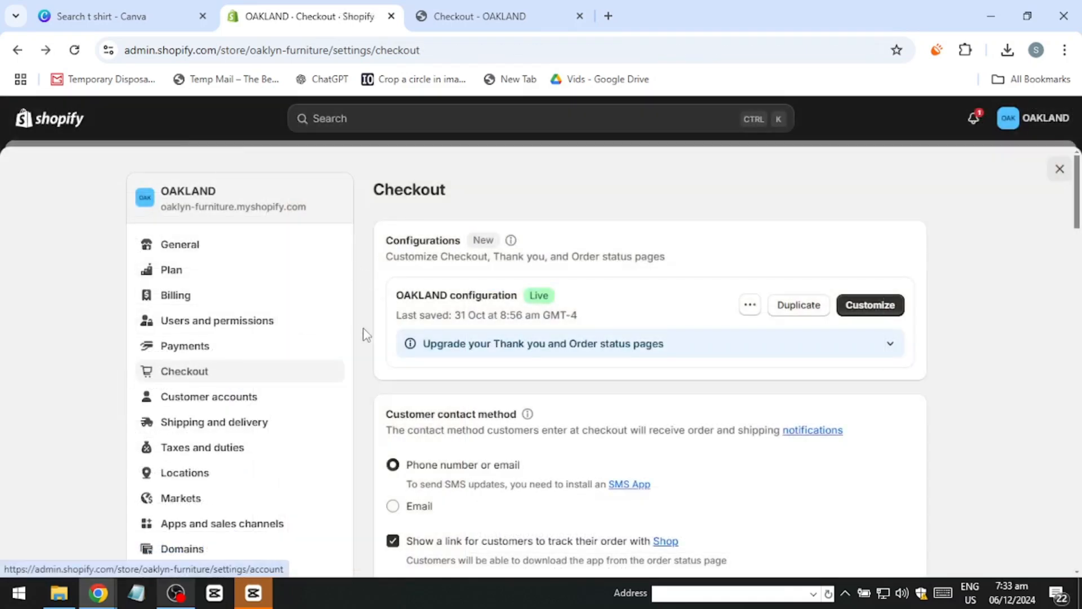
Step: View the transactional SMS apps offered for the customer contact method, and return to the store's checkout settings
{"action": "scroll", "coordinate": [433, 365], "scroll_direction": "down", "scroll_amount": 3}
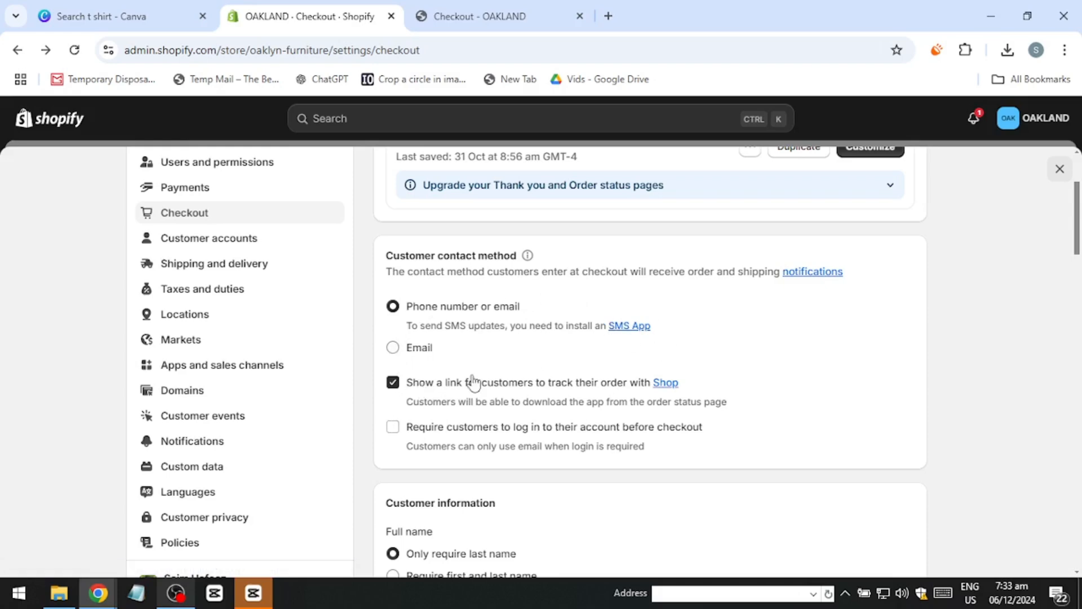
{"action": "left_click", "coordinate": [626, 325]}
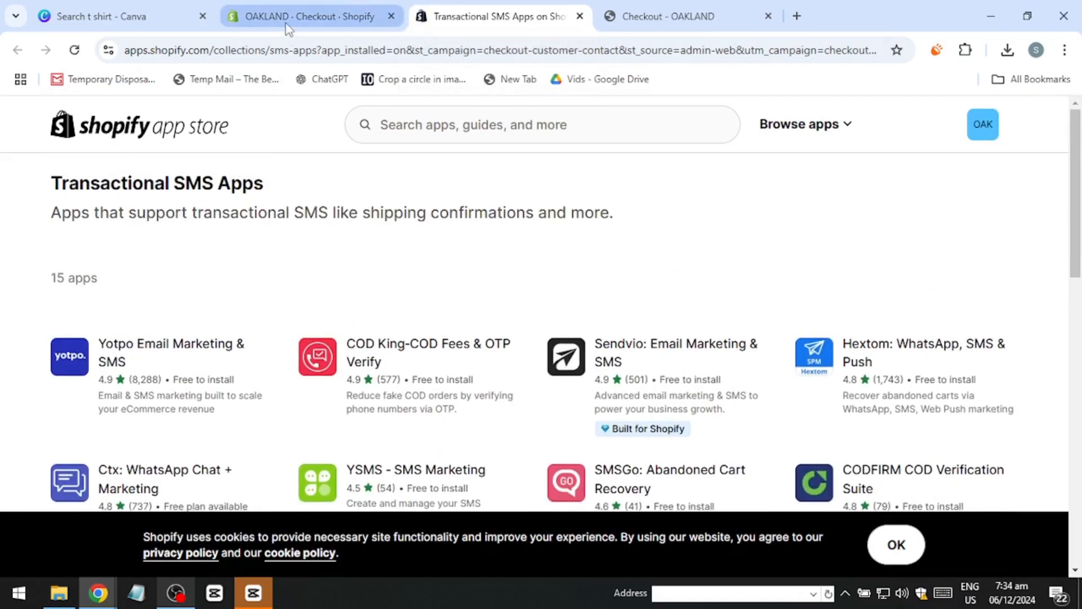
{"action": "left_click", "coordinate": [288, 25]}
Step: Review the store's Notifications settings for sender email, customer, staff and fulfillment notifications, and go back to the checkout settings
{"action": "left_click", "coordinate": [214, 441]}
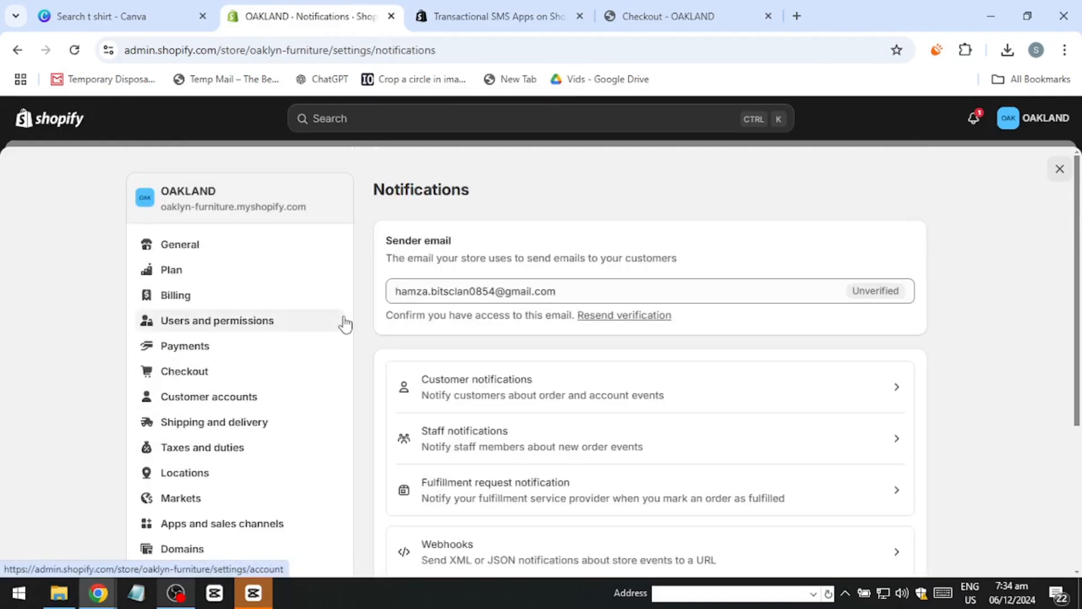
{"action": "scroll", "coordinate": [507, 347], "scroll_direction": "down", "scroll_amount": 2}
{"action": "scroll", "coordinate": [510, 350], "scroll_direction": "up", "scroll_amount": 2}
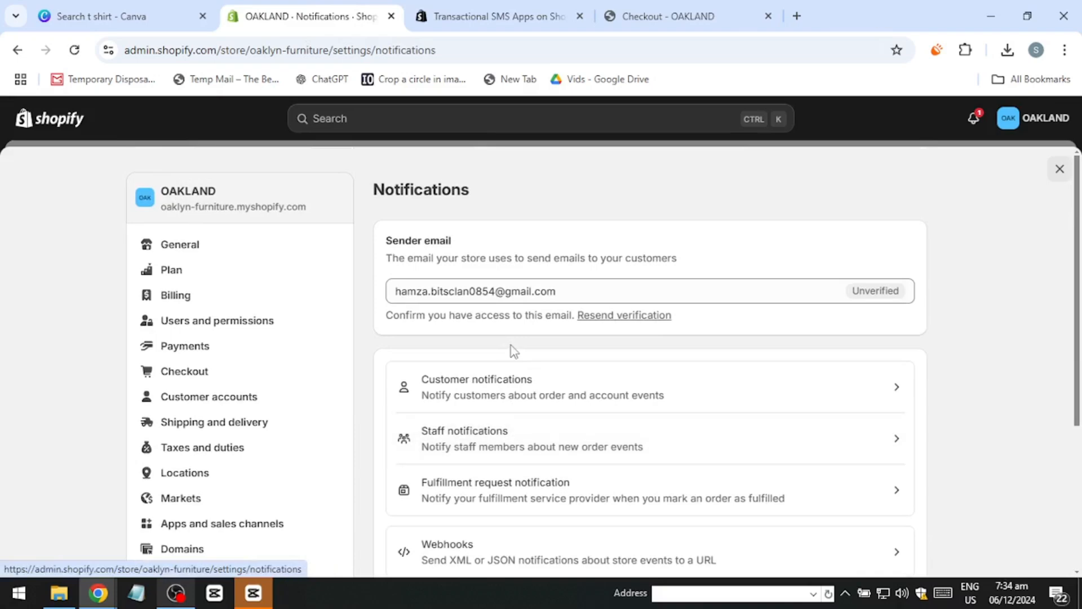
{"action": "scroll", "coordinate": [512, 351], "scroll_direction": "down", "scroll_amount": 4}
{"action": "scroll", "coordinate": [512, 353], "scroll_direction": "up", "scroll_amount": 1}
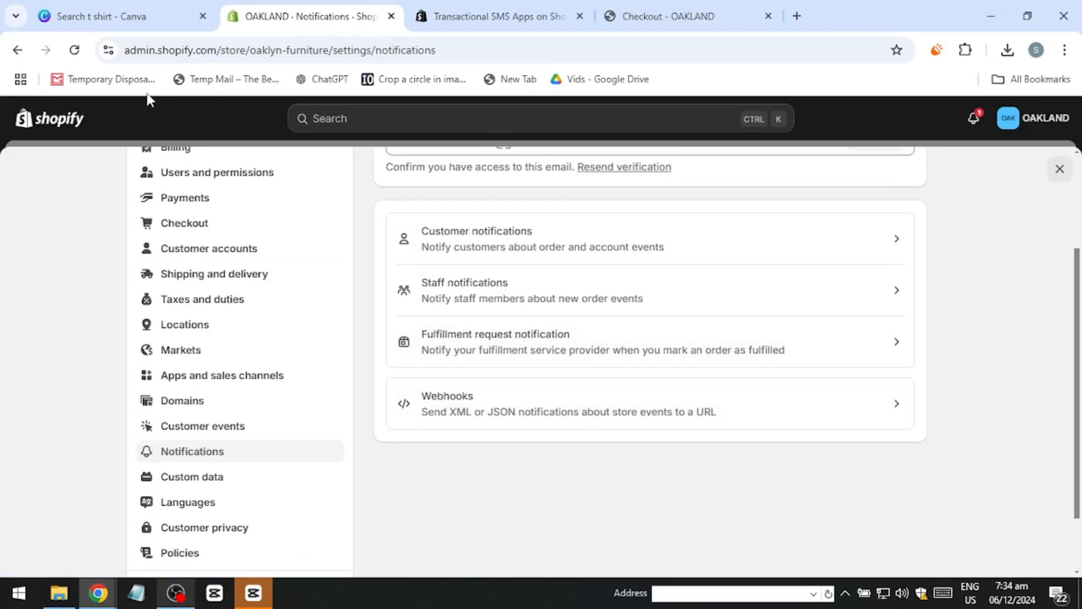
{"action": "left_click", "coordinate": [18, 49]}
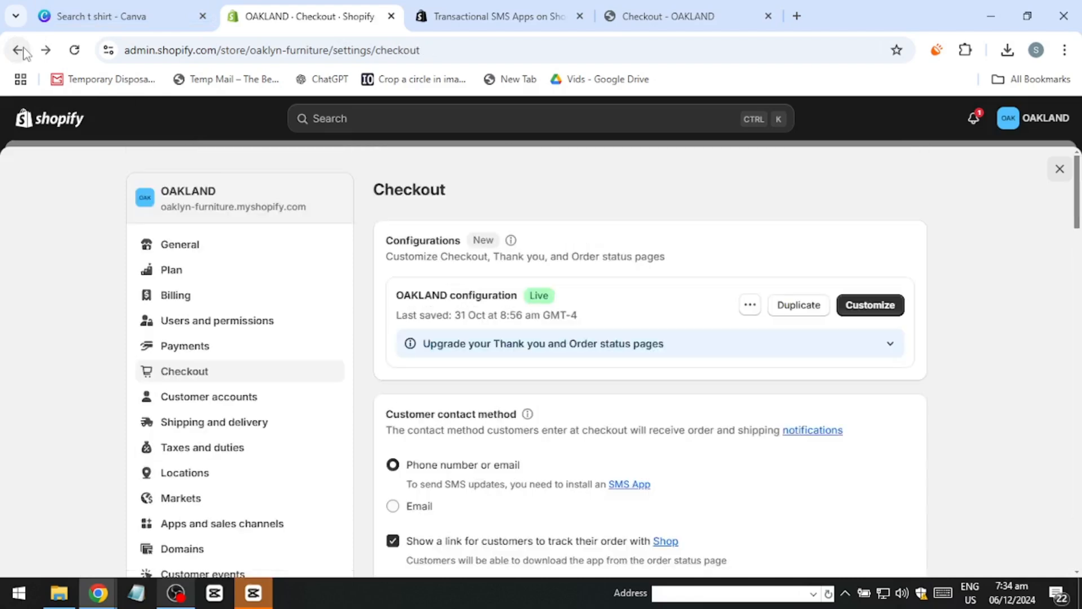
Step: Set the shipping address phone number to Required in the checkout's customer information
{"action": "scroll", "coordinate": [558, 369], "scroll_direction": "down", "scroll_amount": 3}
{"action": "scroll", "coordinate": [558, 369], "scroll_direction": "down", "scroll_amount": 10}
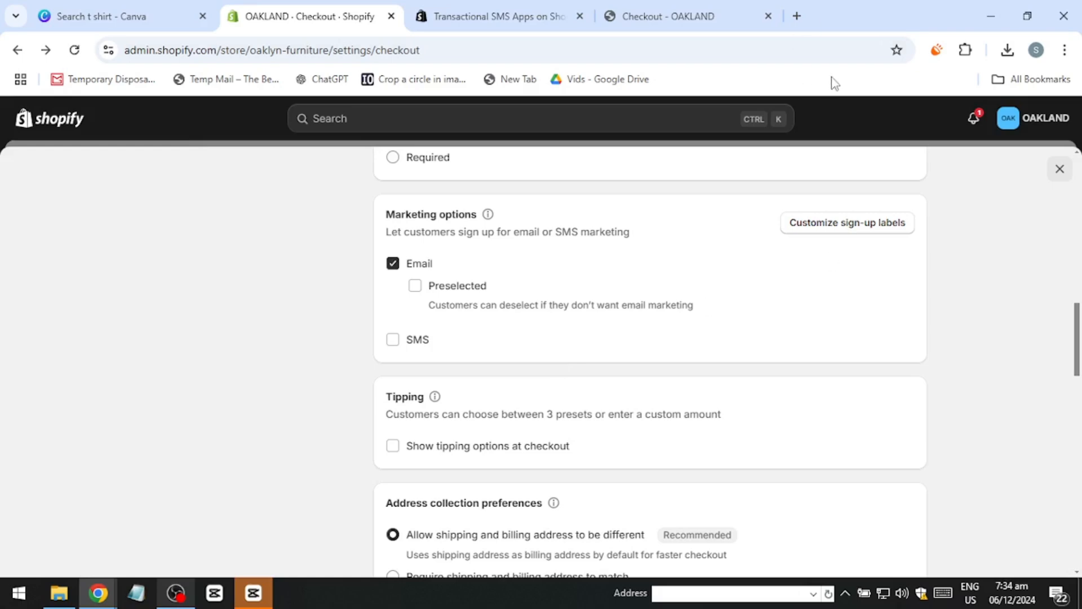
{"action": "scroll", "coordinate": [481, 288], "scroll_direction": "up", "scroll_amount": 8}
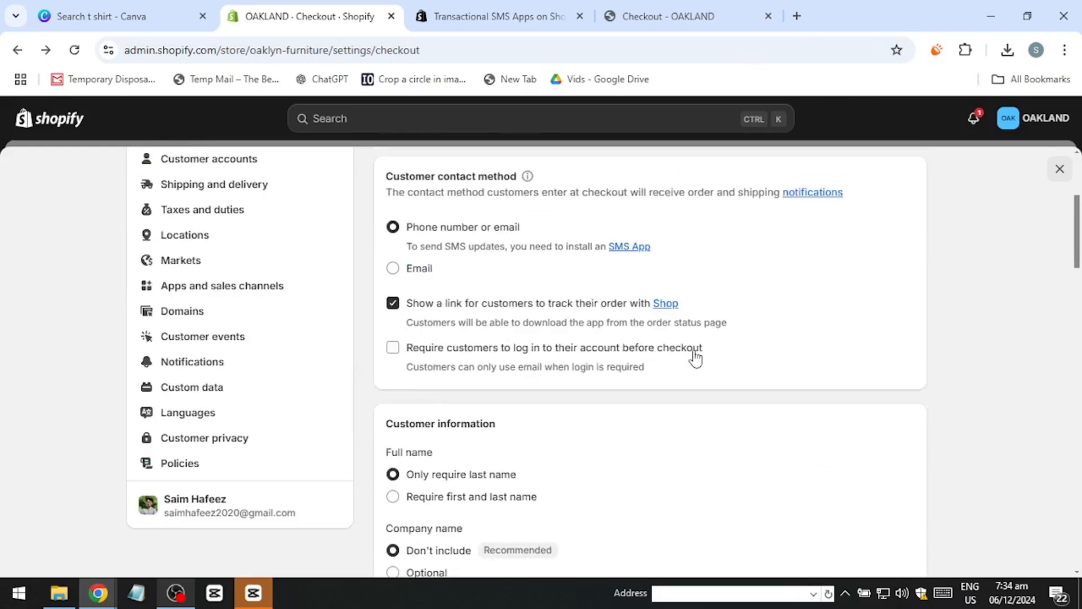
{"action": "scroll", "coordinate": [595, 398], "scroll_direction": "down", "scroll_amount": 4}
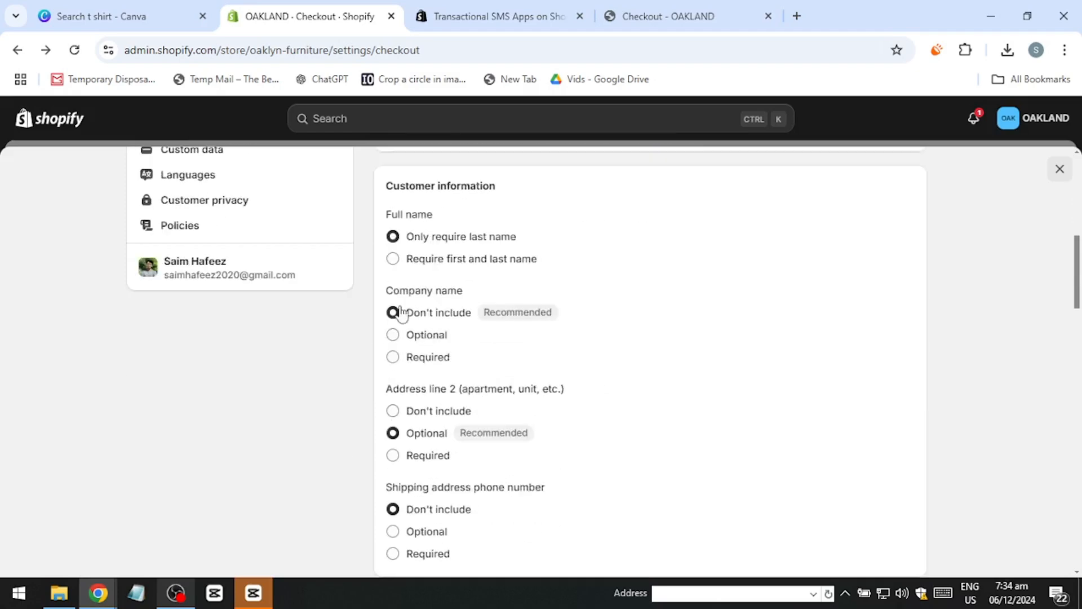
{"action": "scroll", "coordinate": [435, 429], "scroll_direction": "down", "scroll_amount": 1}
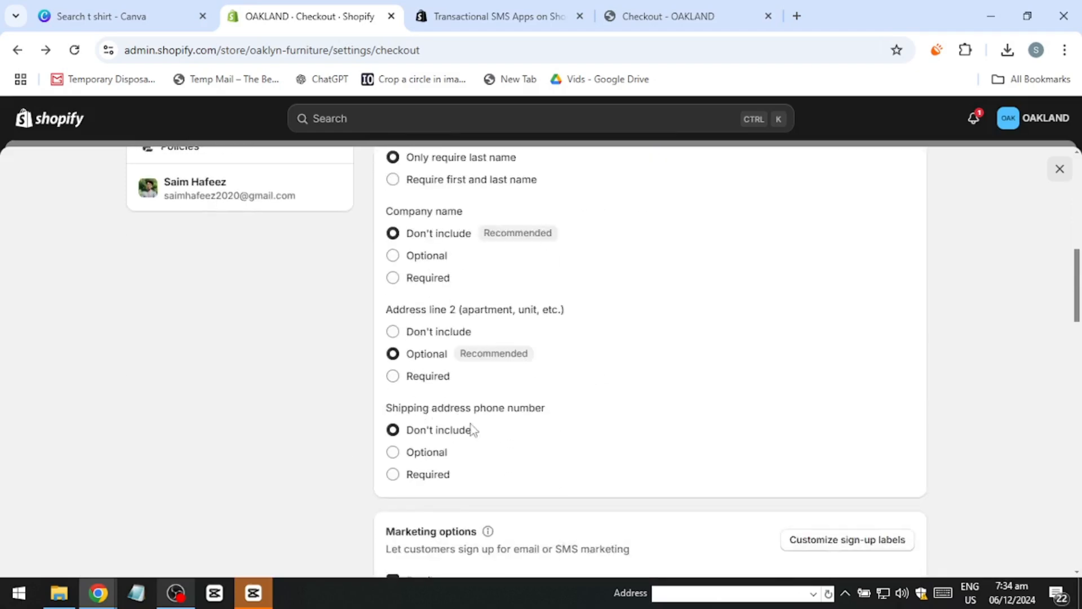
{"action": "scroll", "coordinate": [458, 420], "scroll_direction": "down", "scroll_amount": 4}
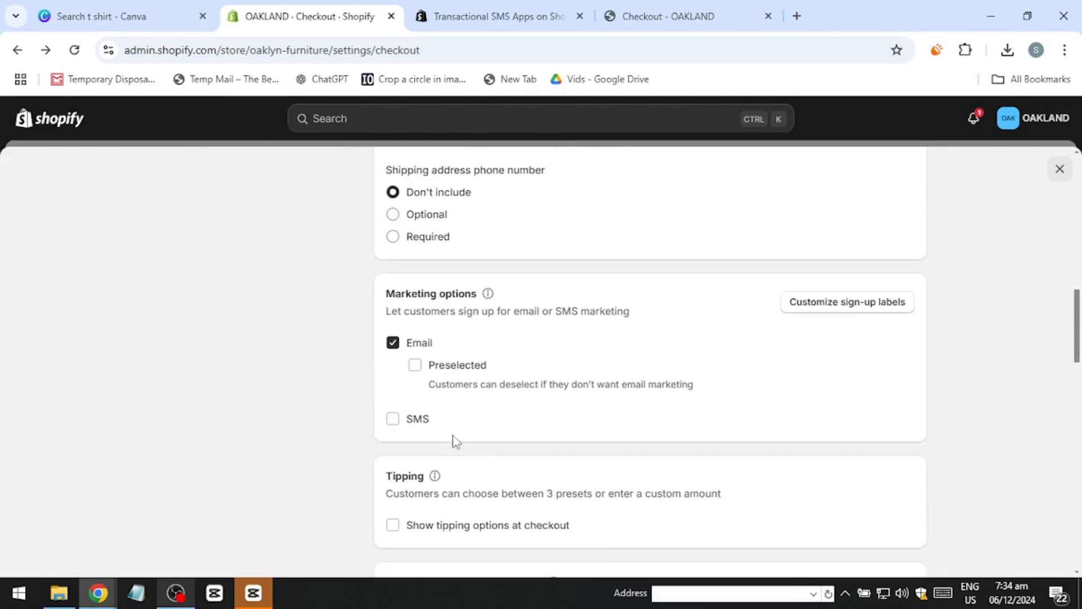
{"action": "left_click", "coordinate": [416, 236]}
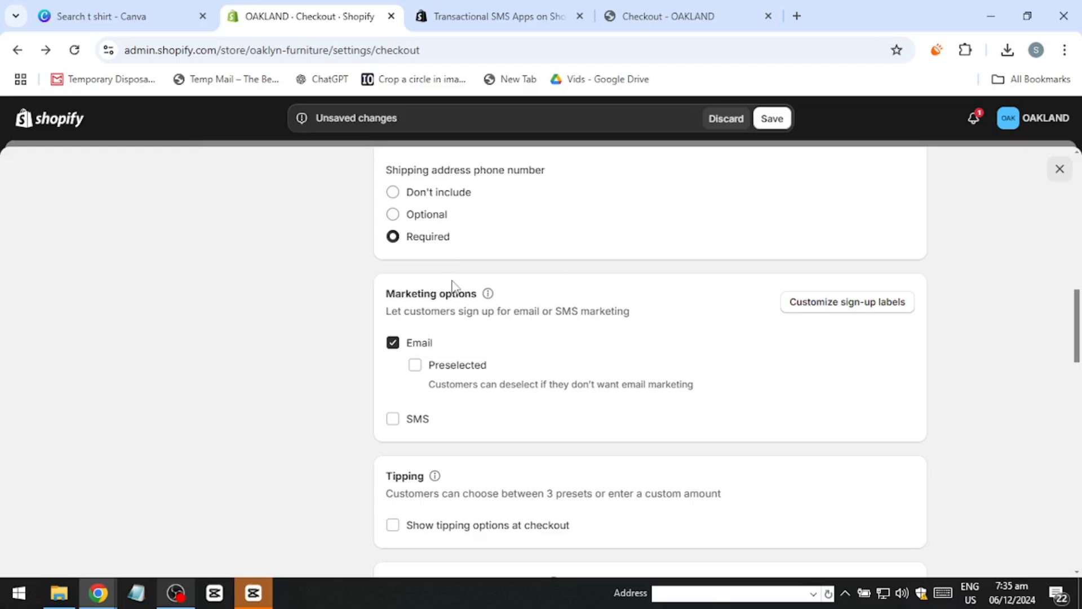
Step: Examine the checkout settings for tipping, address collection preferences and shipping address validation
{"action": "scroll", "coordinate": [452, 285], "scroll_direction": "down", "scroll_amount": 4}
{"action": "scroll", "coordinate": [510, 293], "scroll_direction": "down", "scroll_amount": 2}
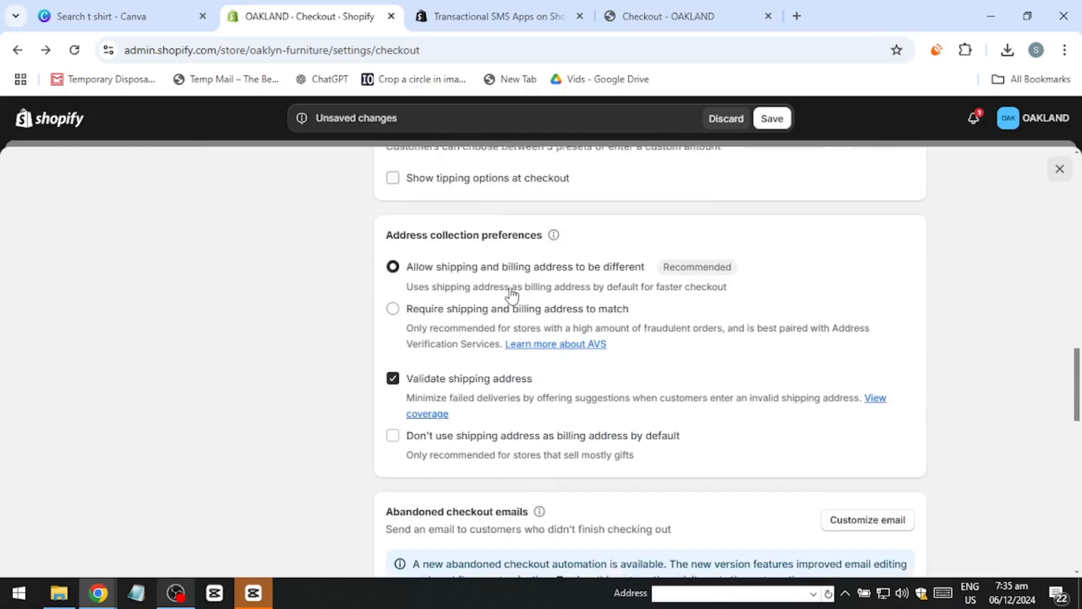
{"action": "scroll", "coordinate": [511, 293], "scroll_direction": "down", "scroll_amount": 1}
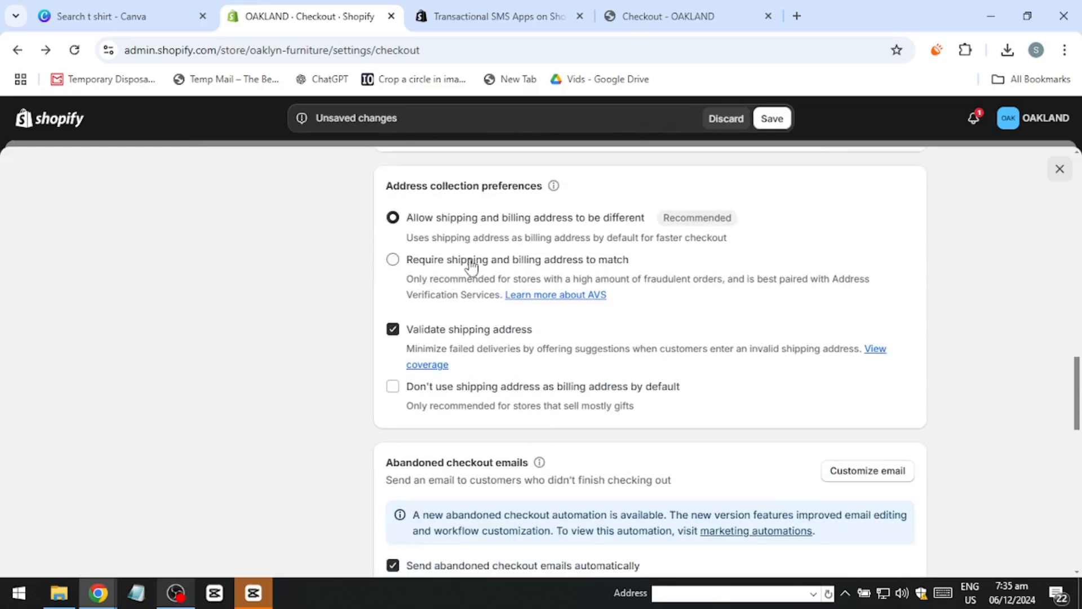
{"action": "scroll", "coordinate": [471, 265], "scroll_direction": "down", "scroll_amount": 3}
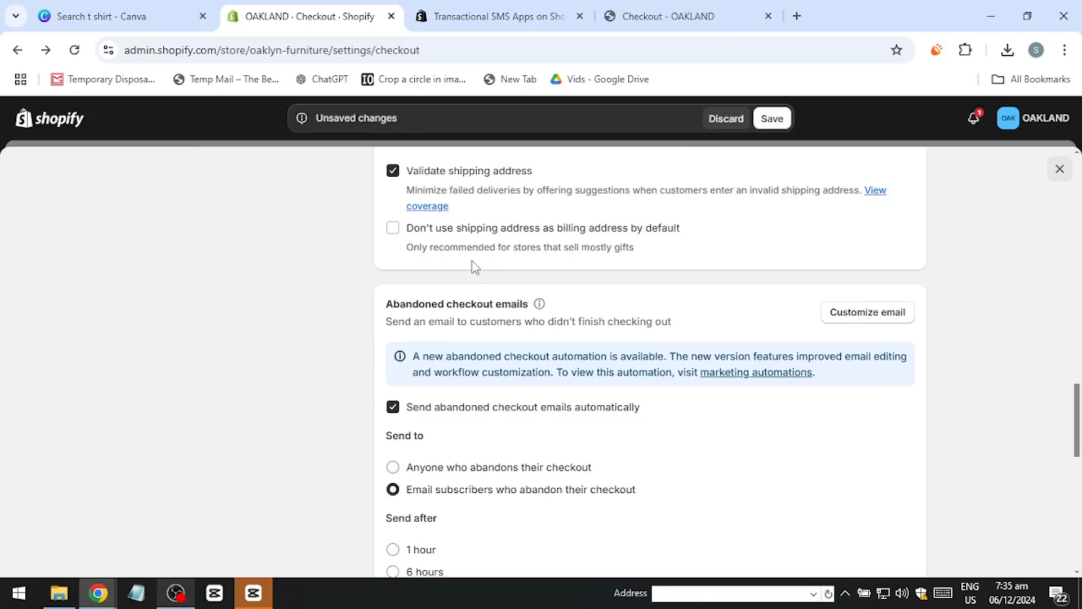
{"action": "scroll", "coordinate": [474, 267], "scroll_direction": "up", "scroll_amount": 3}
{"action": "scroll", "coordinate": [454, 289], "scroll_direction": "down", "scroll_amount": 5}
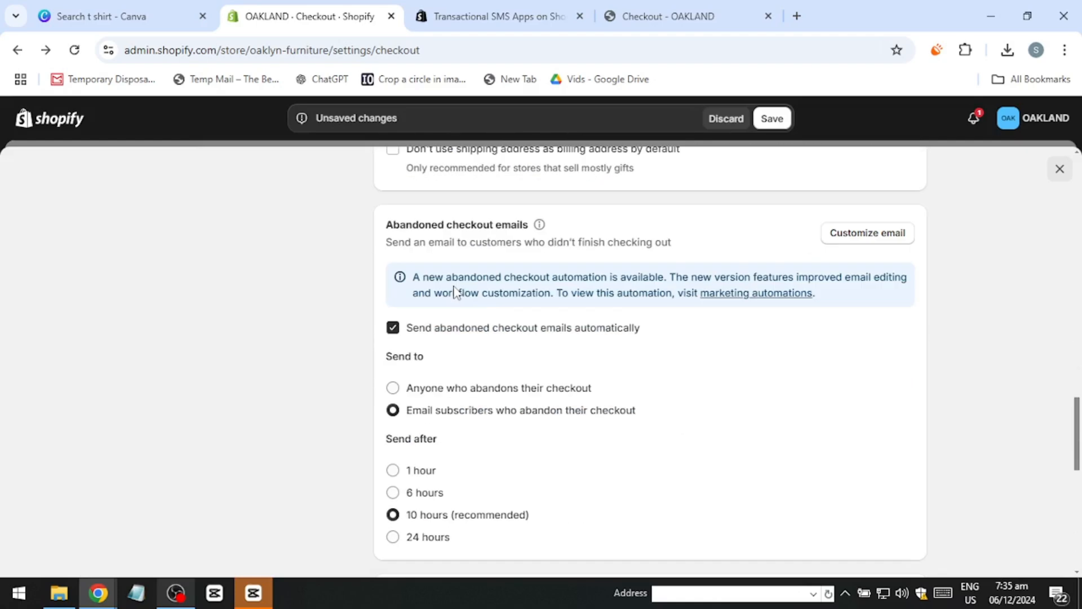
{"action": "scroll", "coordinate": [456, 291], "scroll_direction": "up", "scroll_amount": 3}
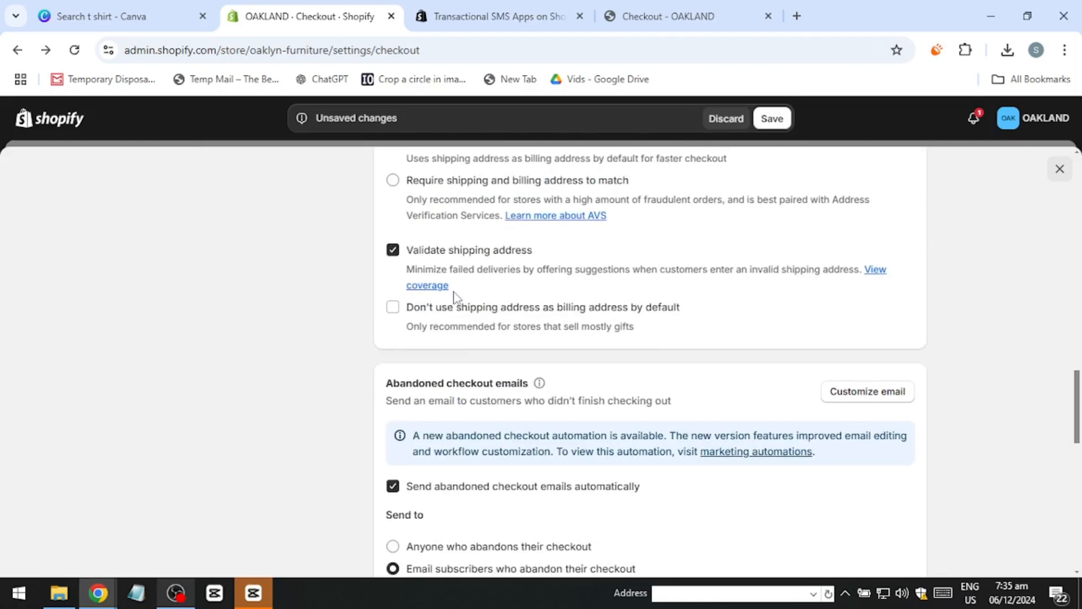
{"action": "scroll", "coordinate": [455, 297], "scroll_direction": "down", "scroll_amount": 6}
{"action": "scroll", "coordinate": [455, 296], "scroll_direction": "up", "scroll_amount": 7}
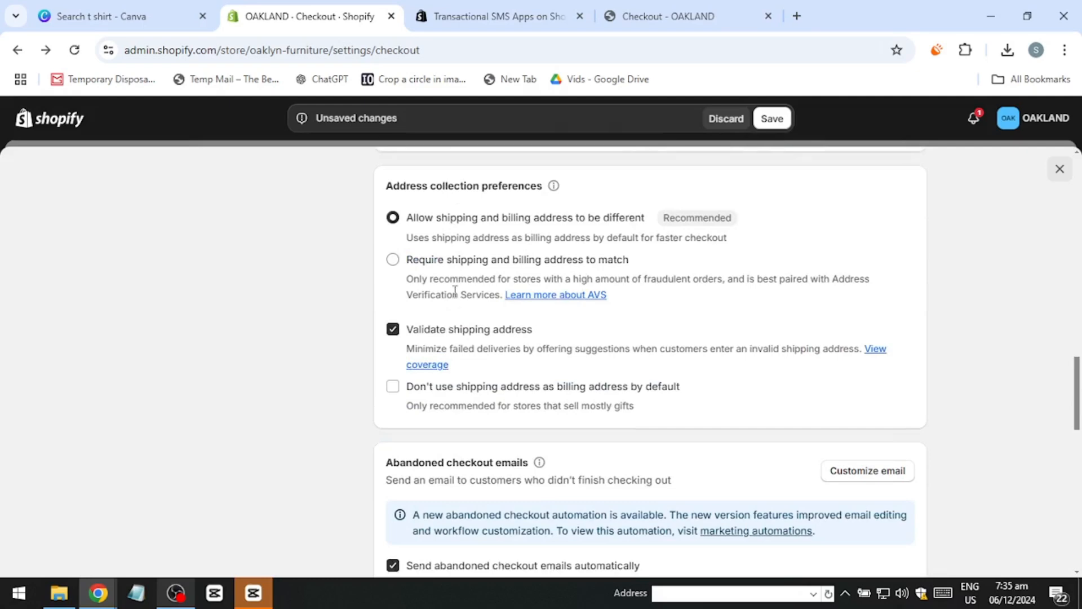
Step: Examine the abandoned checkout email recipients and timing, the additional scripts, the checkout language and the checkout rules
{"action": "scroll", "coordinate": [455, 291], "scroll_direction": "down", "scroll_amount": 7}
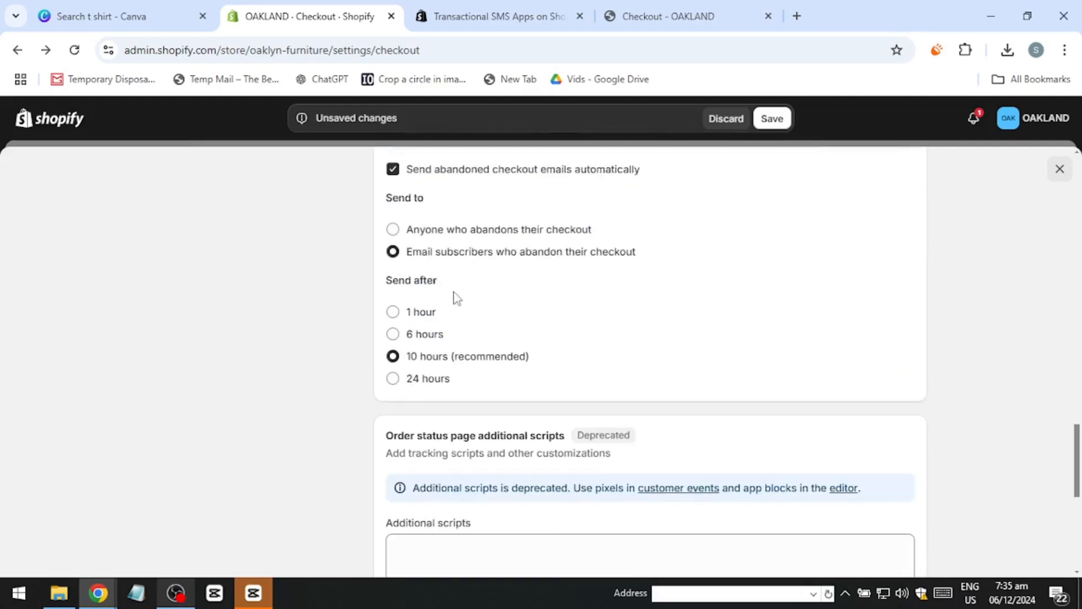
{"action": "scroll", "coordinate": [457, 297], "scroll_direction": "down", "scroll_amount": 4}
{"action": "scroll", "coordinate": [456, 297], "scroll_direction": "up", "scroll_amount": 8}
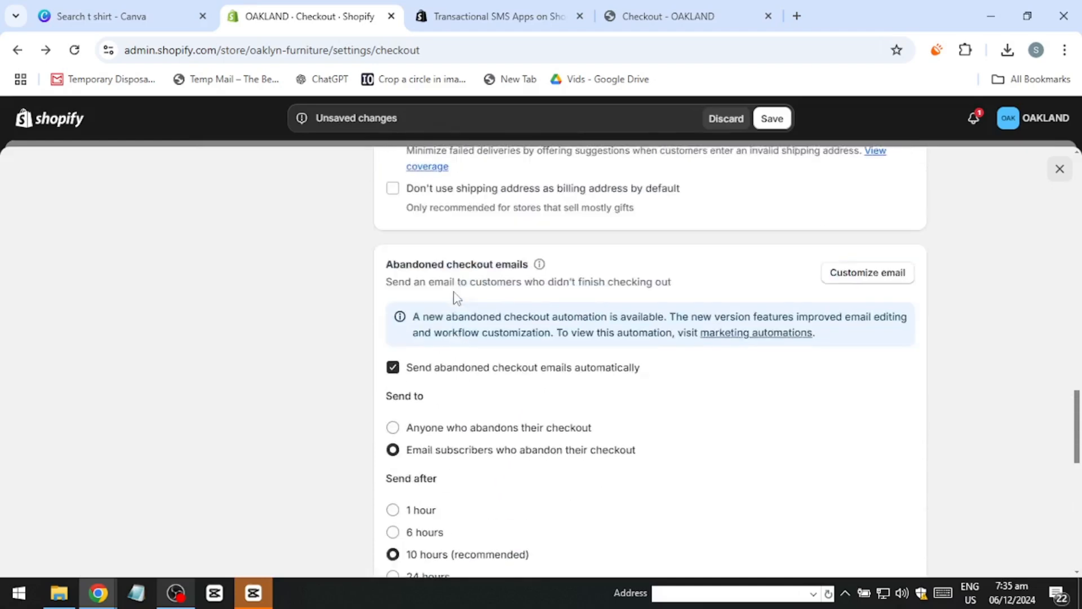
{"action": "scroll", "coordinate": [456, 297], "scroll_direction": "down", "scroll_amount": 1}
{"action": "scroll", "coordinate": [456, 297], "scroll_direction": "down", "scroll_amount": 1}
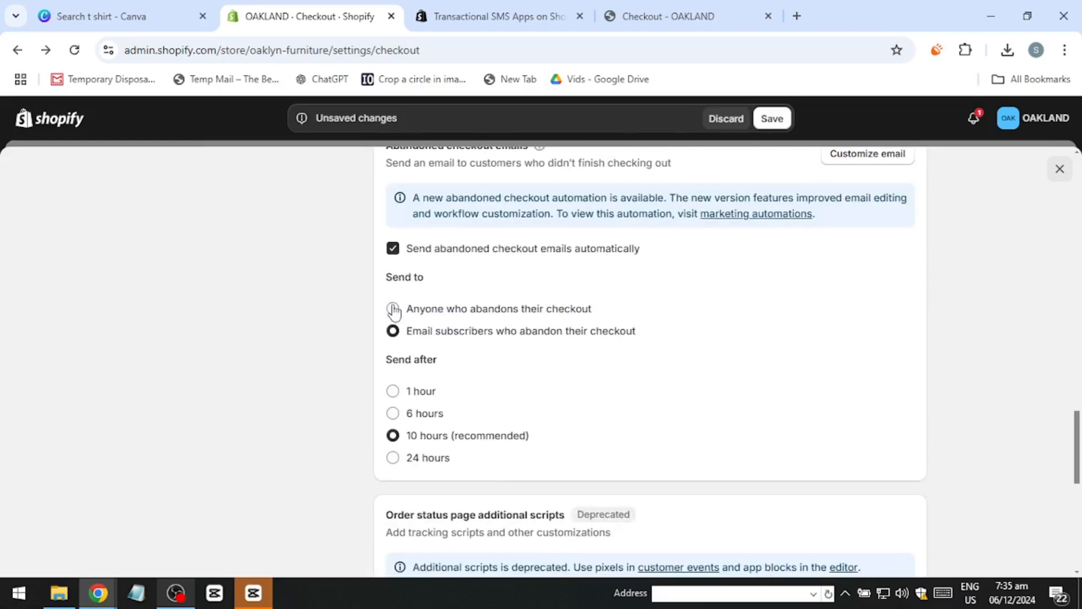
{"action": "scroll", "coordinate": [496, 321], "scroll_direction": "down", "scroll_amount": 9}
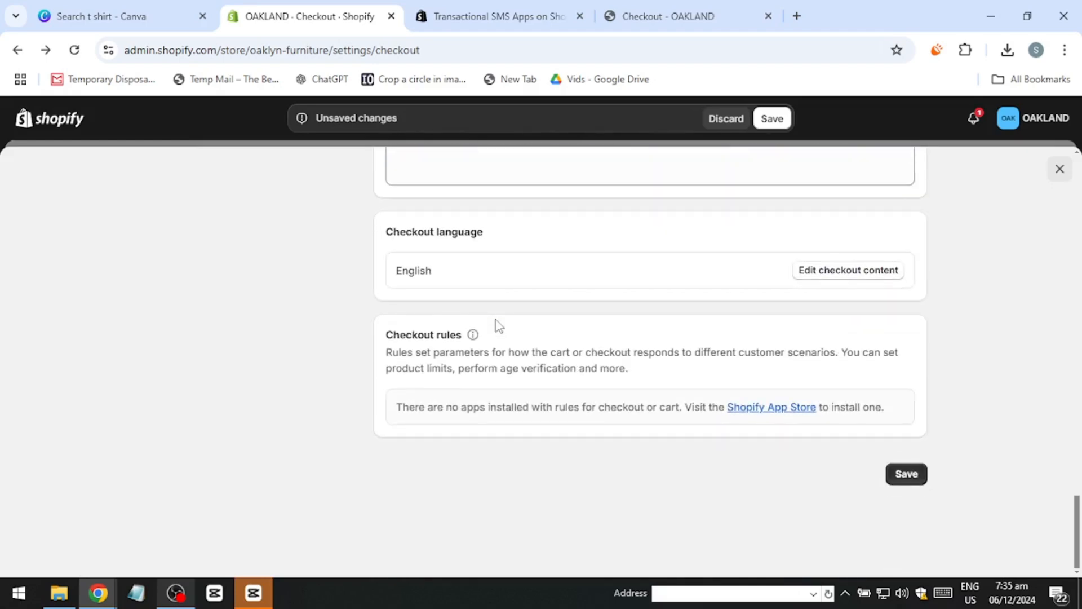
{"action": "scroll", "coordinate": [496, 321], "scroll_direction": "up", "scroll_amount": 4}
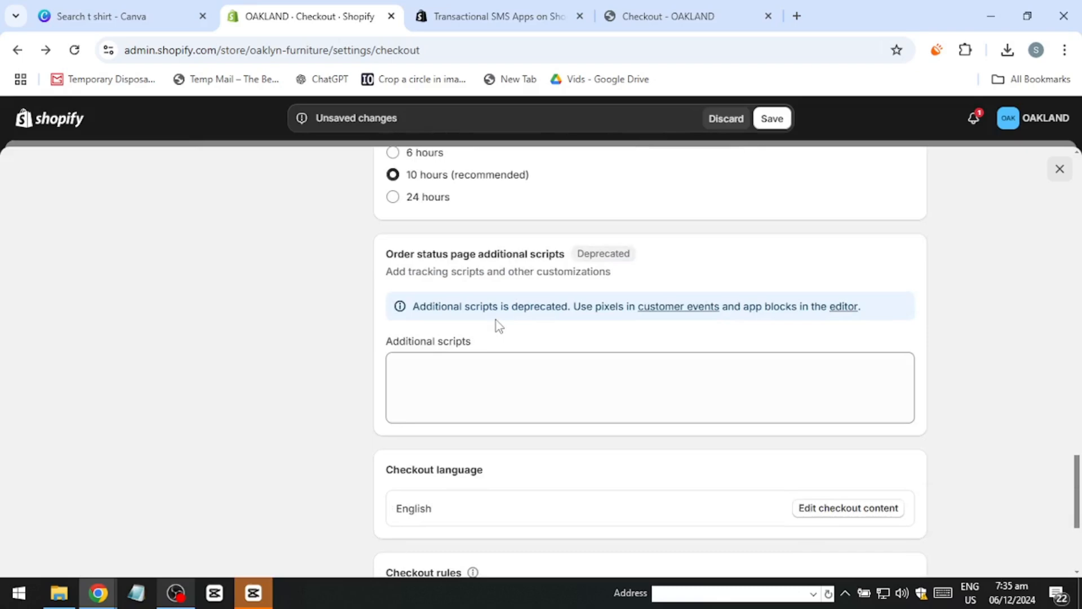
{"action": "scroll", "coordinate": [438, 442], "scroll_direction": "down", "scroll_amount": 4}
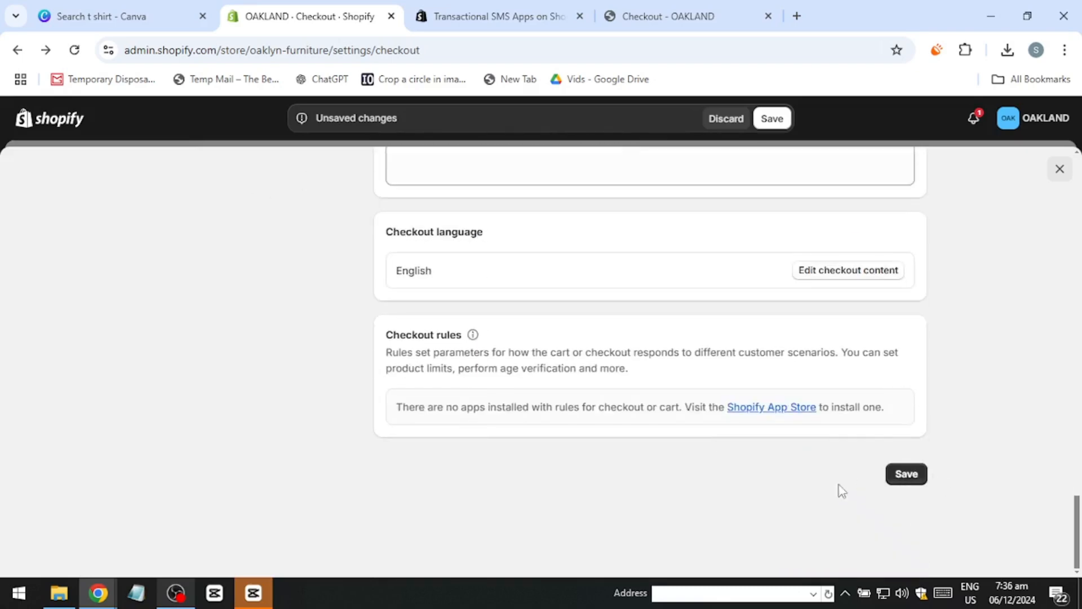
Step: Discard the unsaved checkout changes and go through Apps and sales channels to the Shopify App Store
{"action": "scroll", "coordinate": [534, 382], "scroll_direction": "up", "scroll_amount": 15}
{"action": "scroll", "coordinate": [532, 356], "scroll_direction": "up", "scroll_amount": 2}
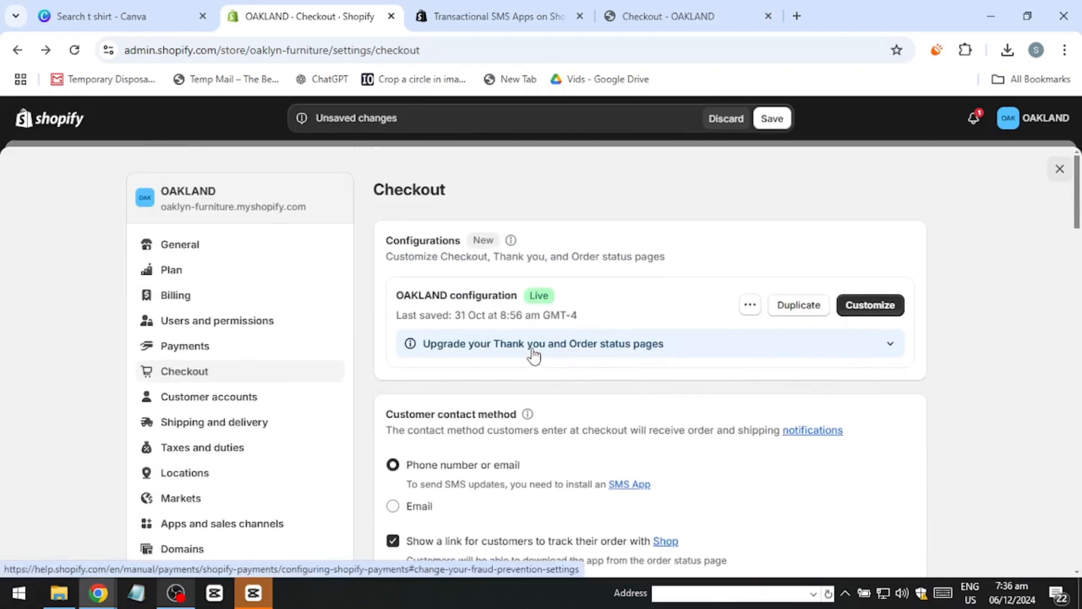
{"action": "scroll", "coordinate": [209, 239], "scroll_direction": "down", "scroll_amount": 1}
{"action": "scroll", "coordinate": [209, 239], "scroll_direction": "down", "scroll_amount": 3}
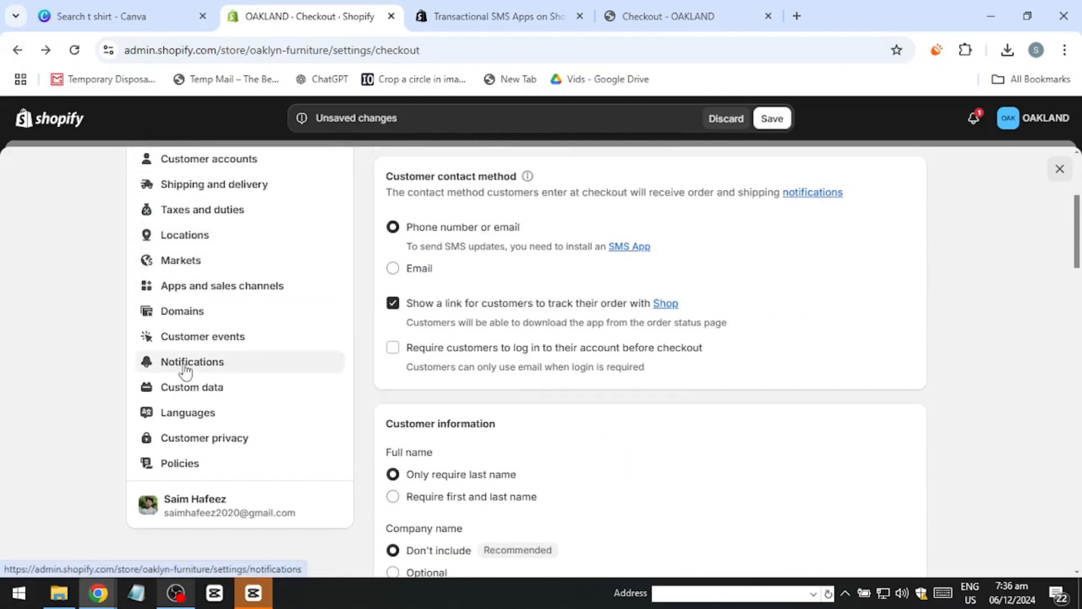
{"action": "left_click", "coordinate": [209, 293]}
{"action": "left_click", "coordinate": [722, 119]}
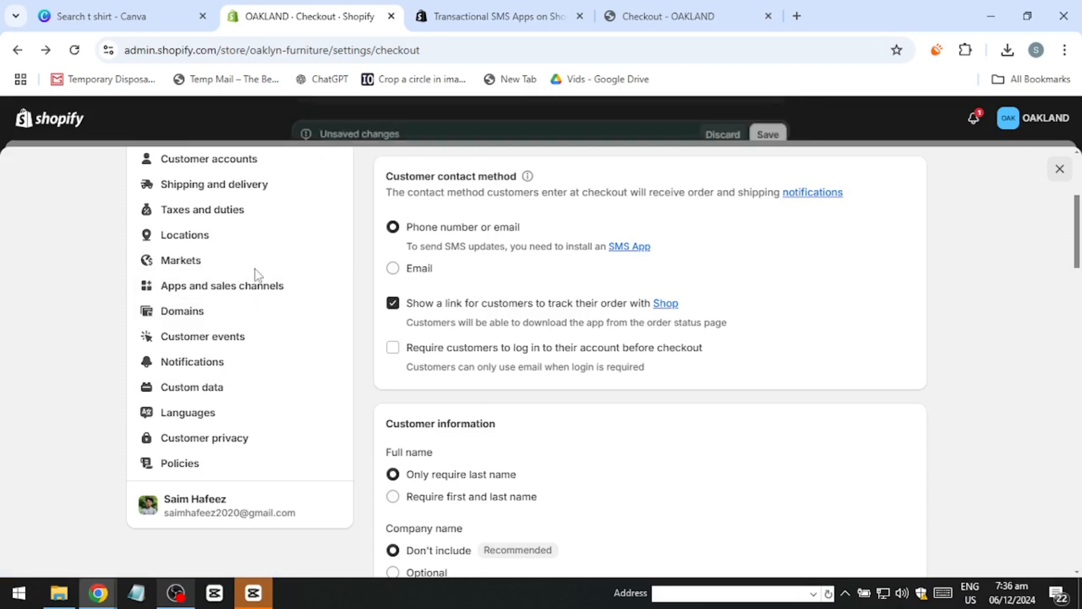
{"action": "left_click", "coordinate": [321, 289]}
{"action": "left_click", "coordinate": [850, 194]}
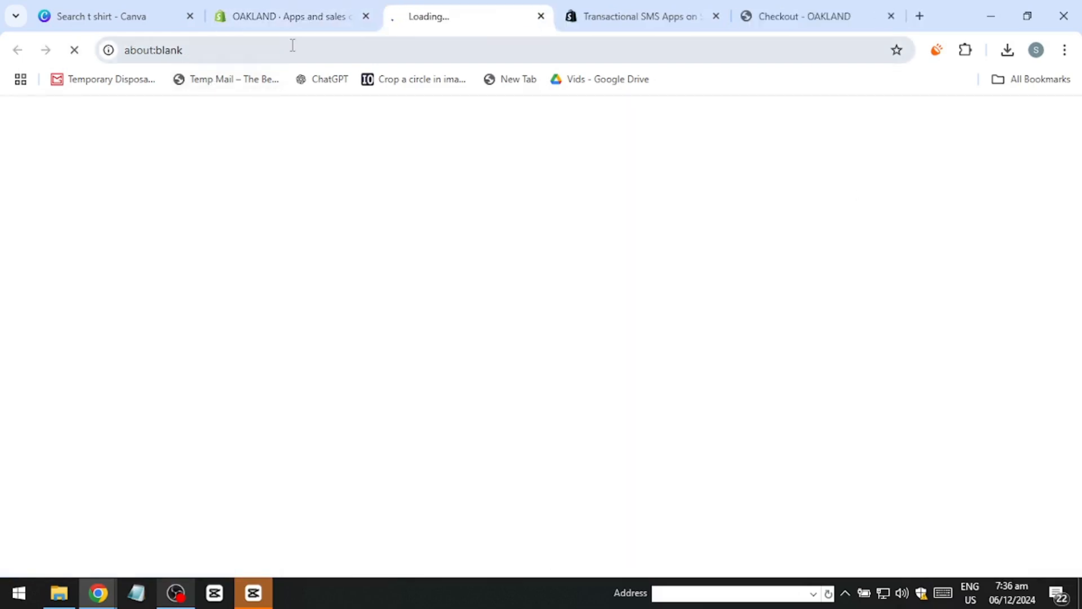
Step: Search the Shopify App Store for "checkout page" apps
{"action": "left_click", "coordinate": [443, 122]}
{"action": "type", "text": "chec"}
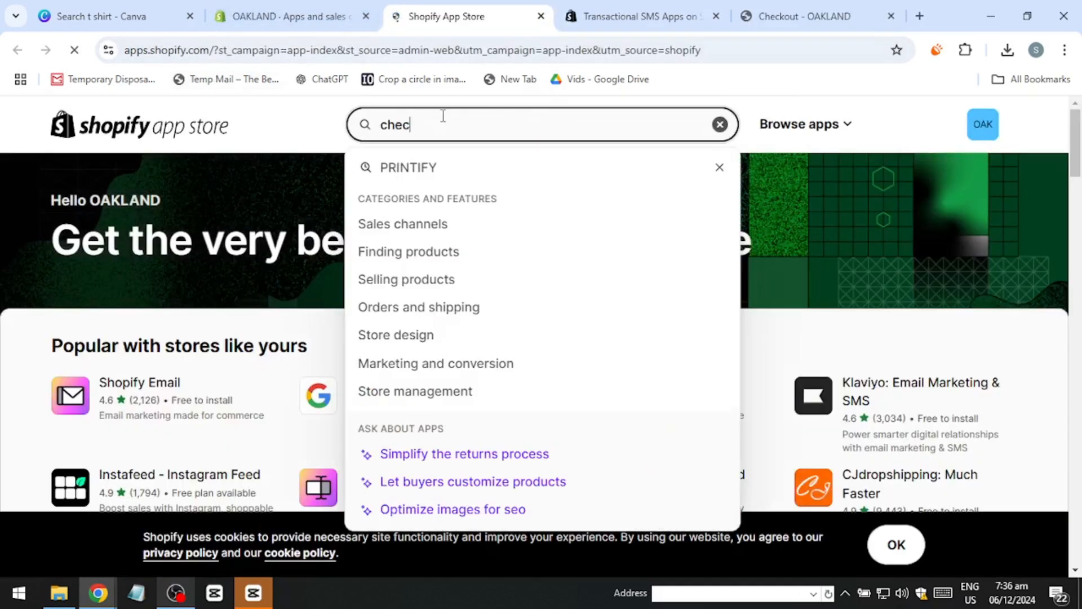
{"action": "type", "text": "kout page"}
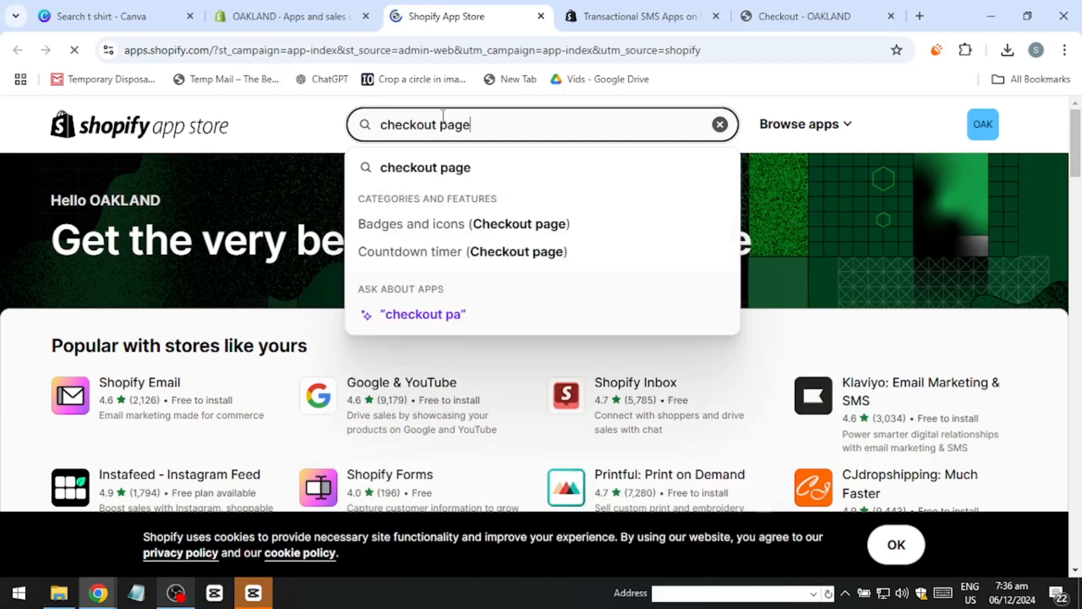
{"action": "left_click", "coordinate": [414, 169]}
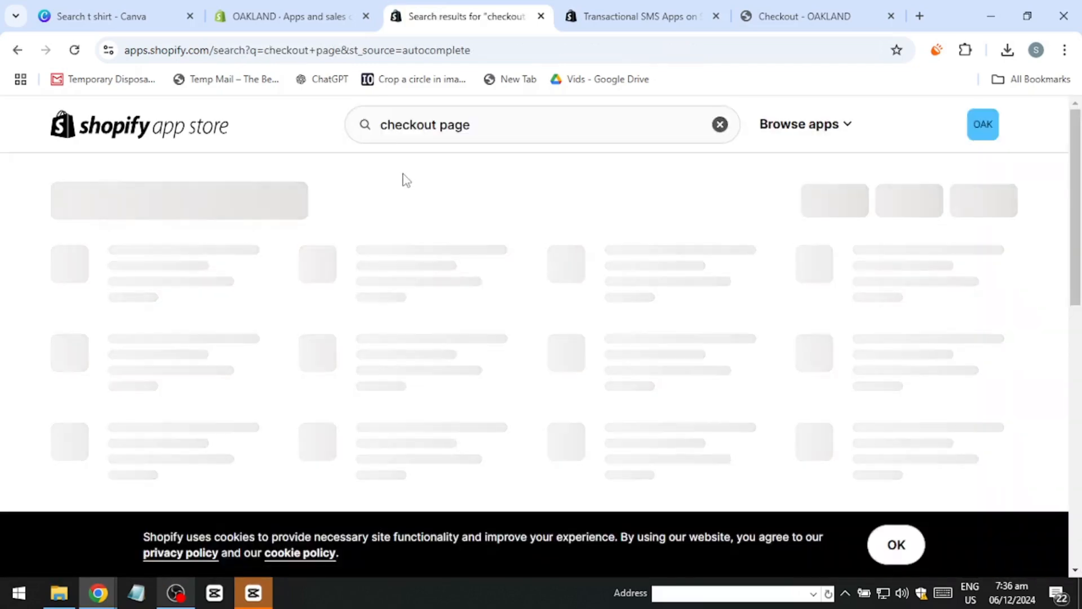
Step: Open the AfterSell Post Purchase Upsell listing from the search results and look over its pricing and features
{"action": "scroll", "coordinate": [454, 265], "scroll_direction": "down", "scroll_amount": 4}
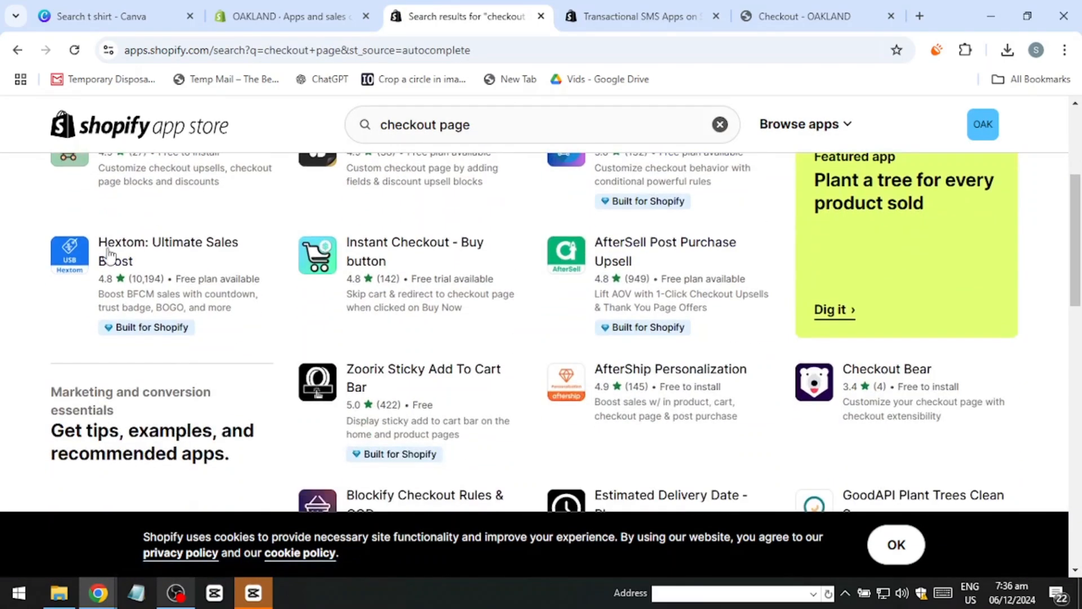
{"action": "left_click", "coordinate": [613, 258]}
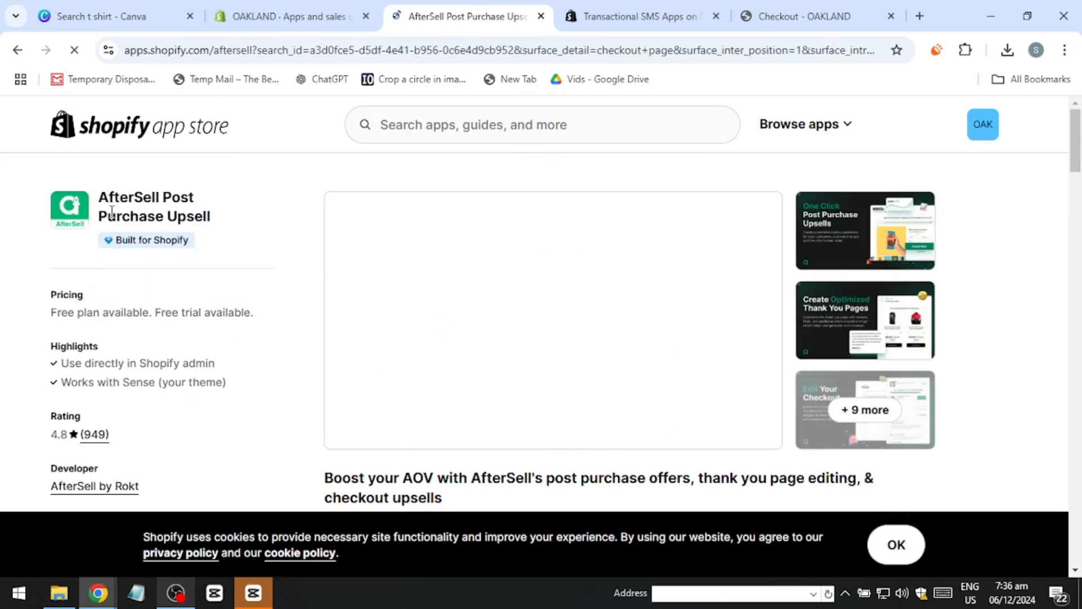
{"action": "scroll", "coordinate": [112, 211], "scroll_direction": "down", "scroll_amount": 5}
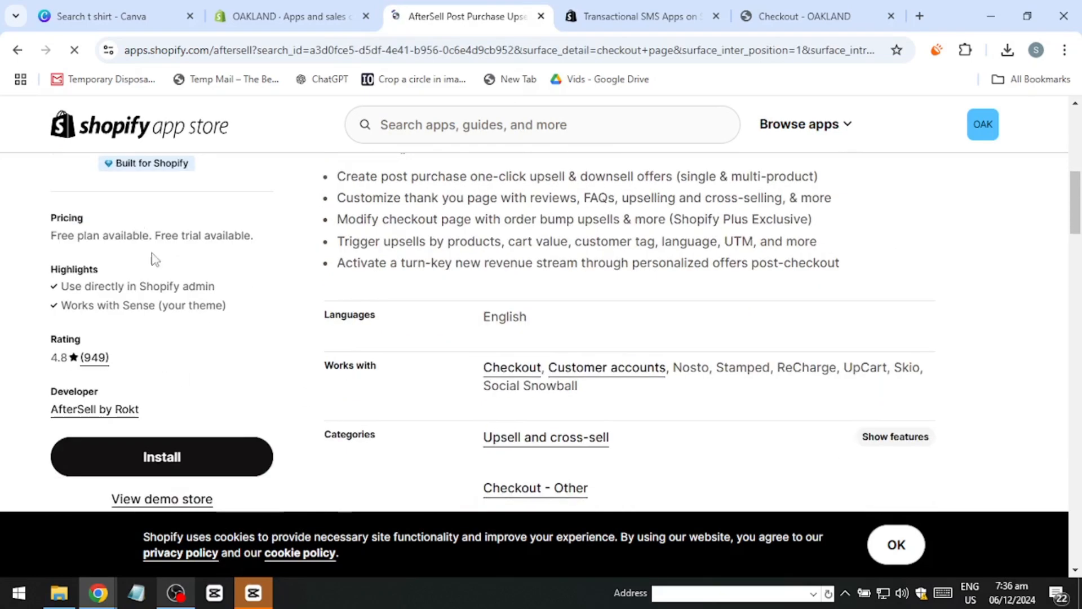
Step: Install AfterSell on the store, granting its requested data access, and open it pinned among the store's apps
{"action": "left_click", "coordinate": [181, 457]}
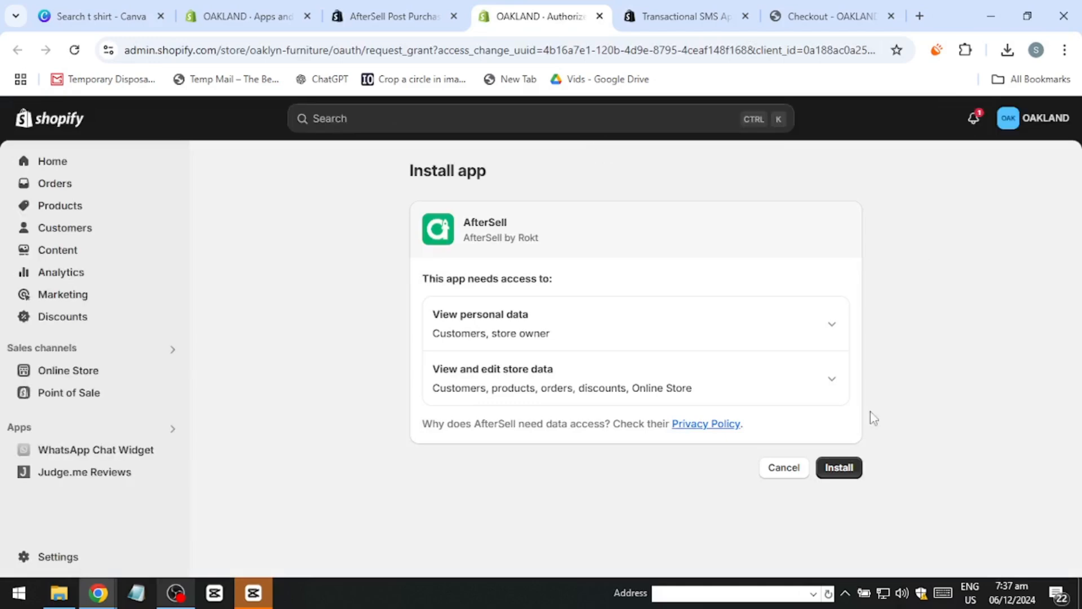
{"action": "left_click", "coordinate": [843, 471]}
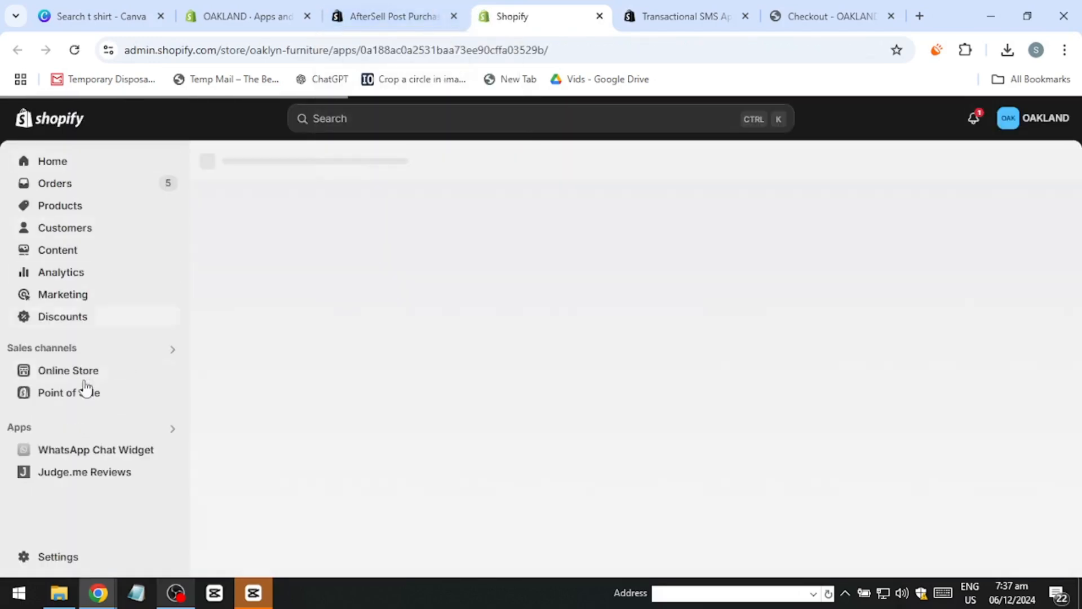
{"action": "left_click", "coordinate": [170, 399]}
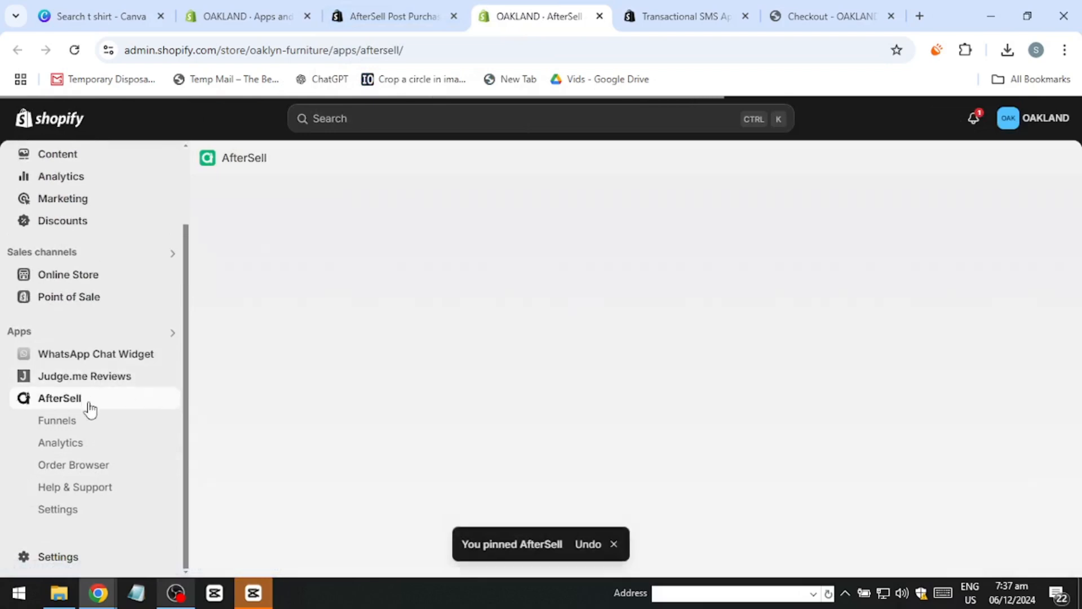
{"action": "left_click", "coordinate": [72, 404]}
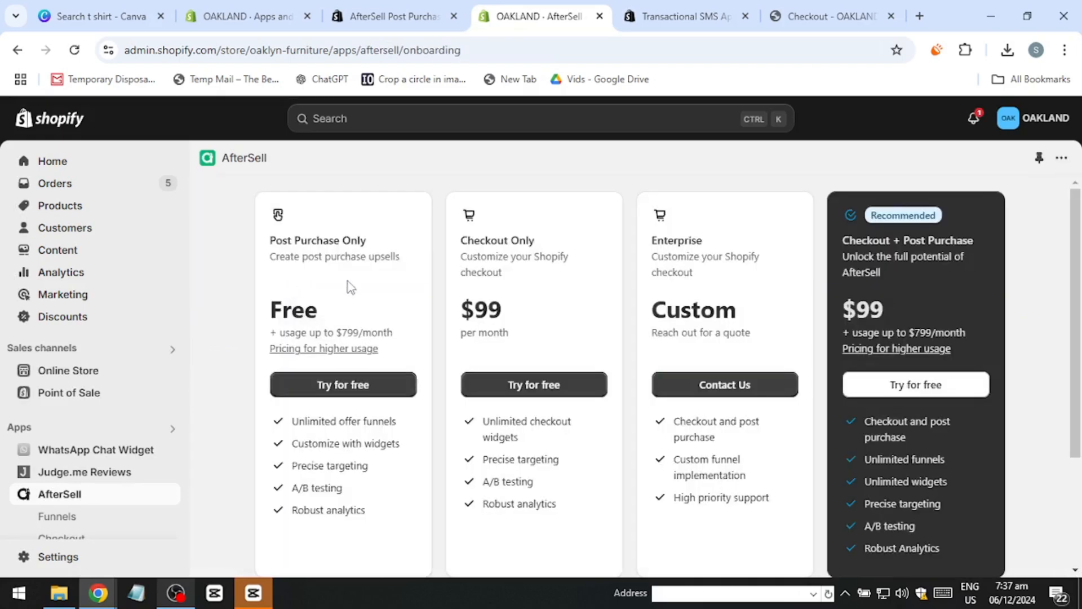
Step: Choose the free Post Purchase Only plan and approve the AfterSell subscription
{"action": "left_click", "coordinate": [326, 384]}
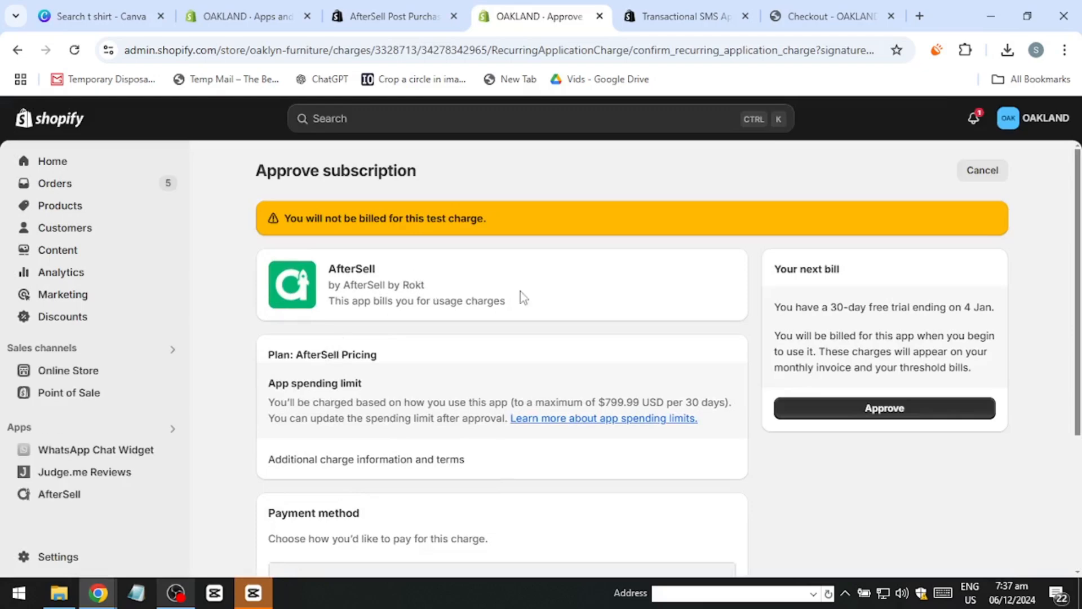
{"action": "scroll", "coordinate": [403, 310], "scroll_direction": "down", "scroll_amount": 3}
{"action": "scroll", "coordinate": [894, 411], "scroll_direction": "up", "scroll_amount": 3}
{"action": "left_click", "coordinate": [884, 410]}
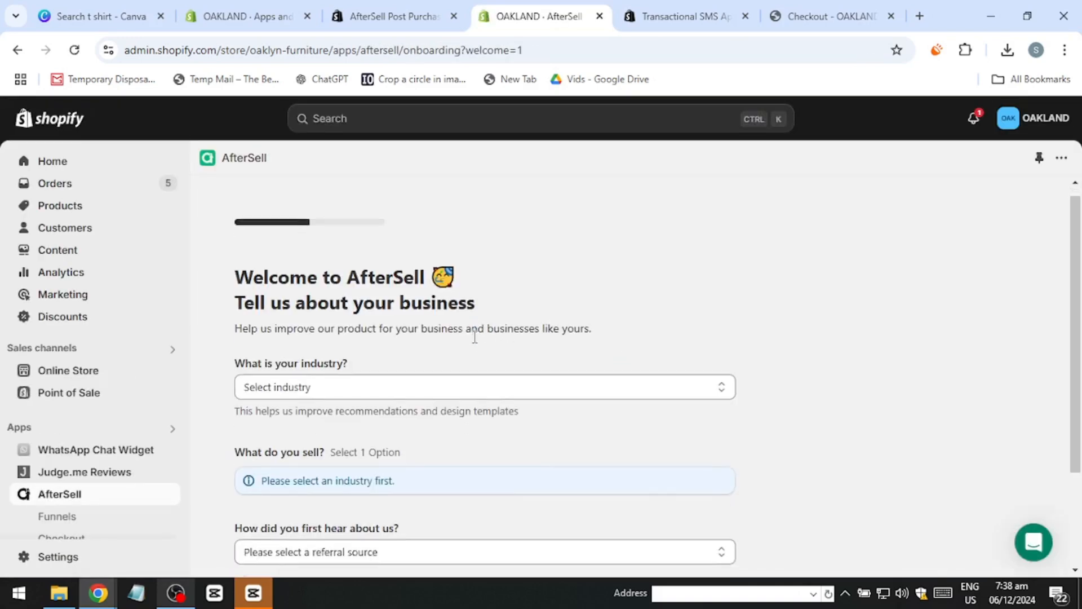
Step: Accept the Terms and Conditions and Privacy Policy in AfterSell's business form and try to save and continue
{"action": "scroll", "coordinate": [473, 338], "scroll_direction": "down", "scroll_amount": 2}
{"action": "left_click", "coordinate": [303, 261]}
{"action": "left_click", "coordinate": [226, 385]}
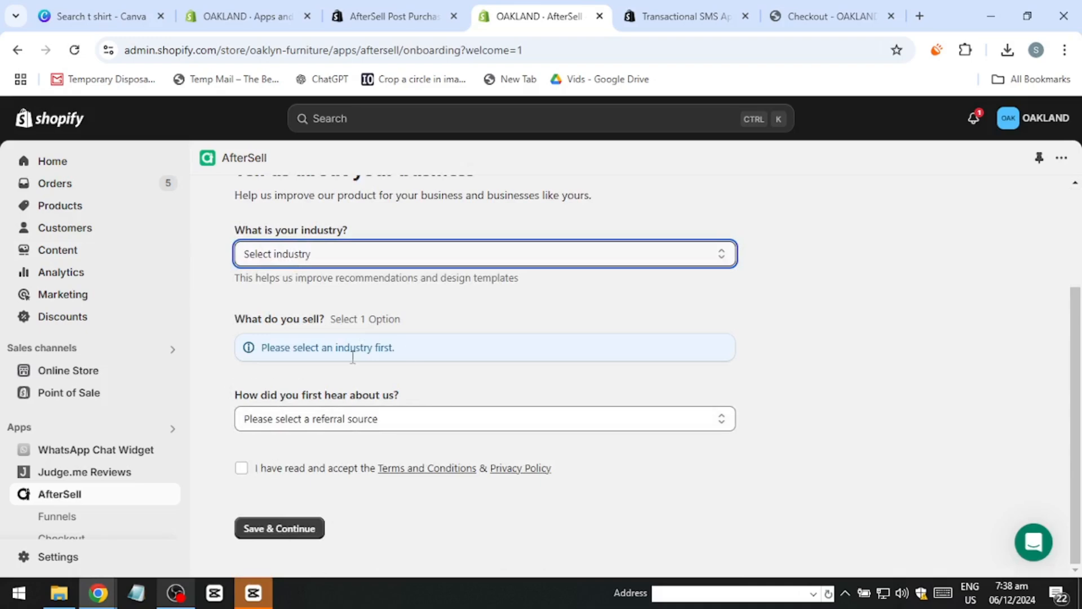
{"action": "left_click", "coordinate": [252, 475]}
{"action": "left_click", "coordinate": [293, 533]}
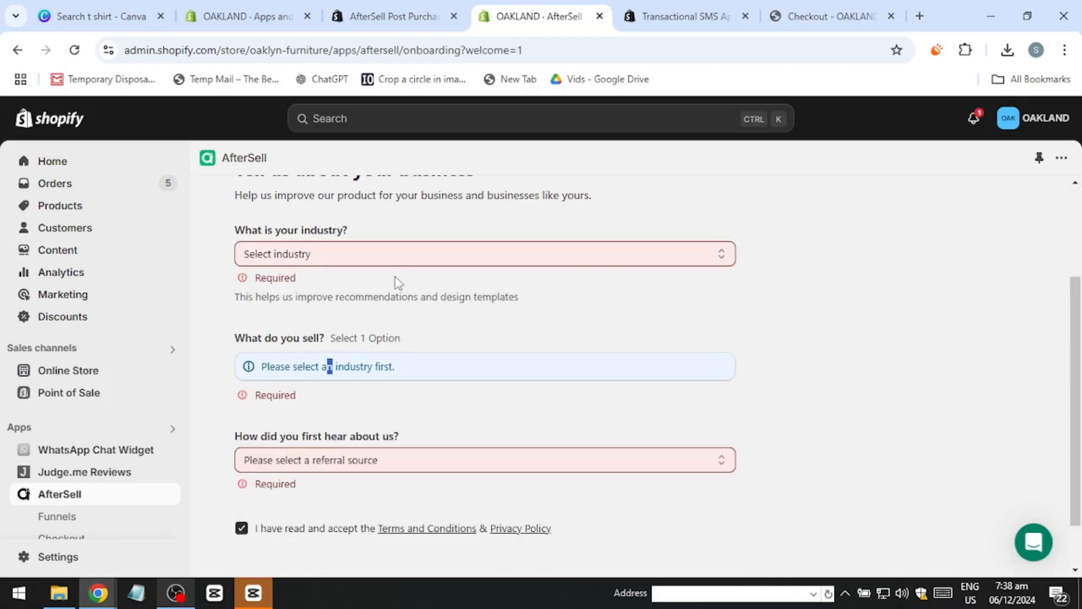
Step: Set the industry to Apparel and Fashion and the referral source to Event, and start filling in the referral details
{"action": "left_click", "coordinate": [349, 254]}
{"action": "left_click", "coordinate": [310, 293]}
{"action": "left_click", "coordinate": [302, 431]}
{"action": "left_click", "coordinate": [270, 280]}
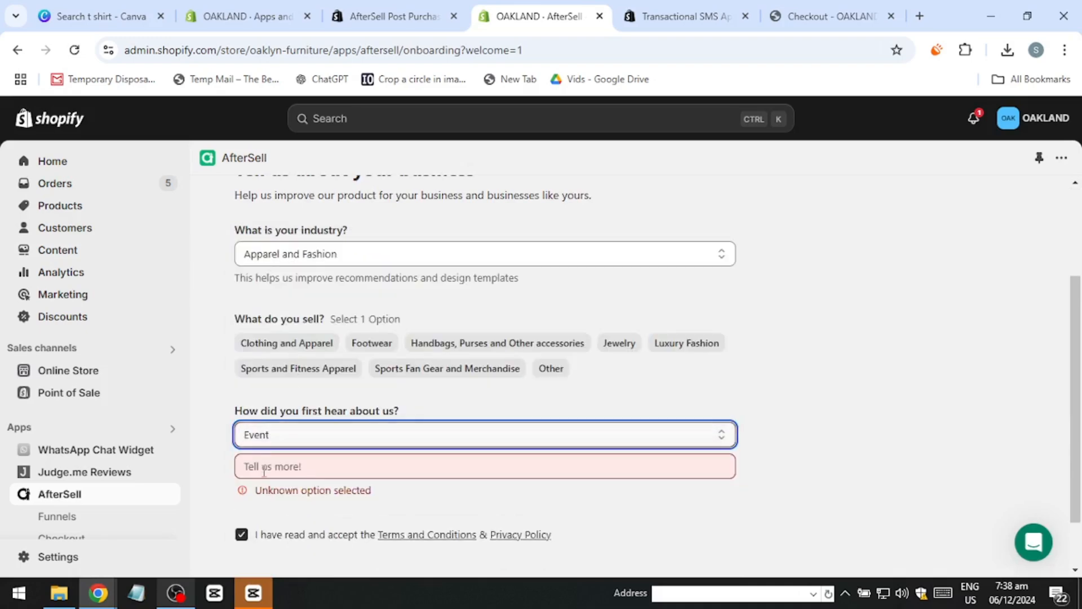
{"action": "scroll", "coordinate": [264, 471], "scroll_direction": "down", "scroll_amount": 1}
{"action": "left_click", "coordinate": [294, 405]}
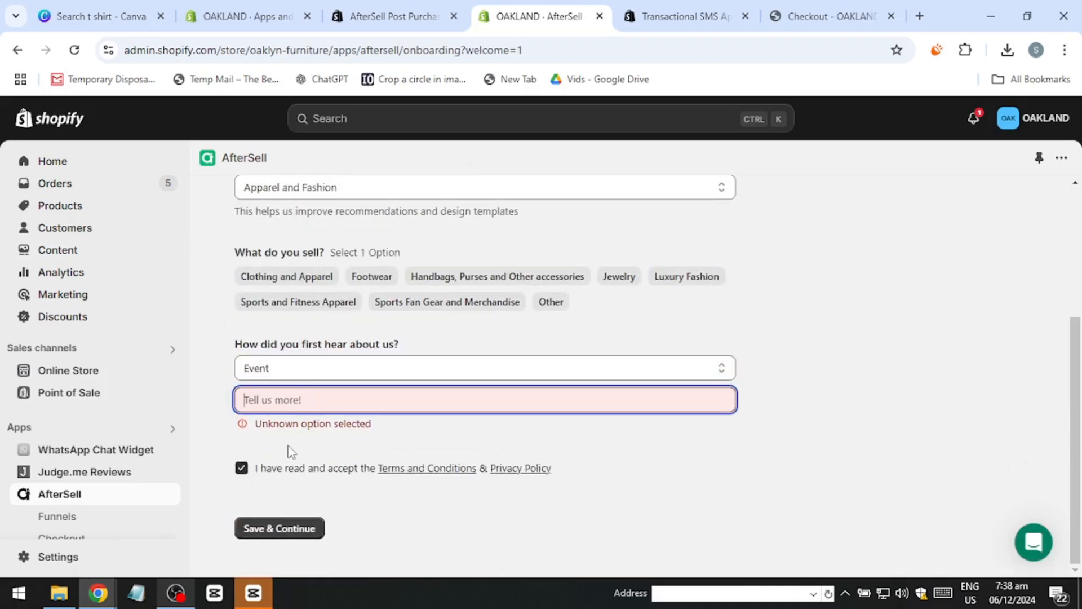